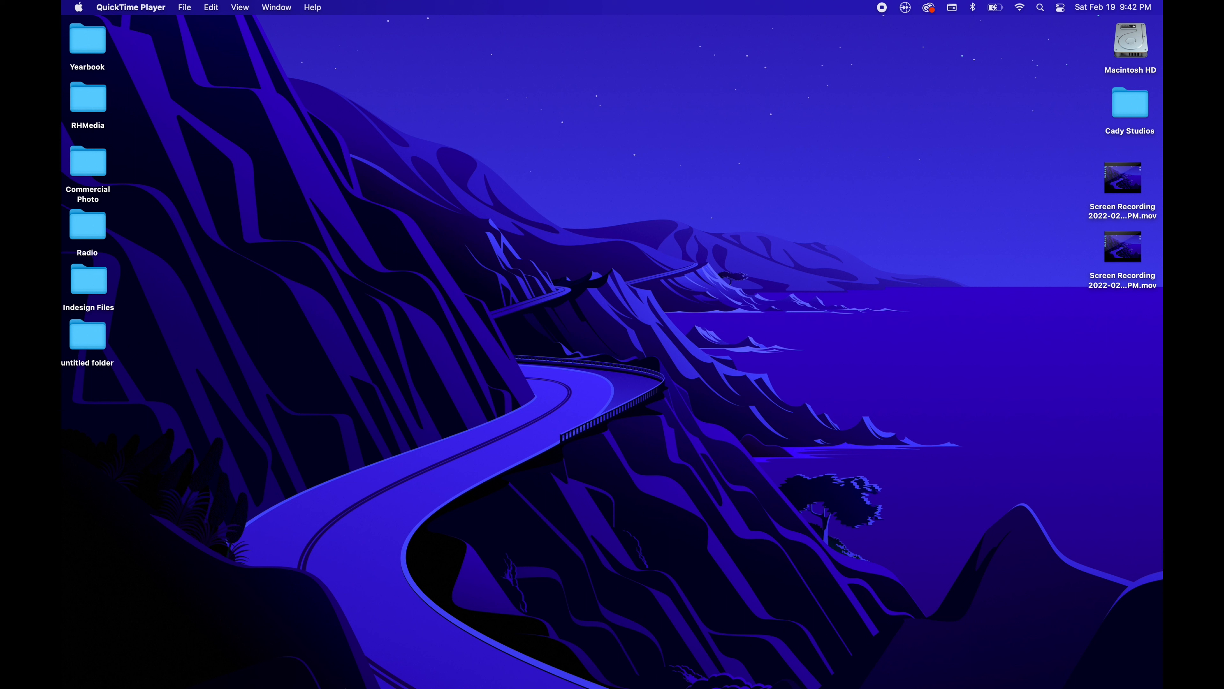
Step: Launch Adobe Bridge and browse from Computer into the Macintosh HD drive
{"action": "mouse_move", "coordinate": [285, 684]}
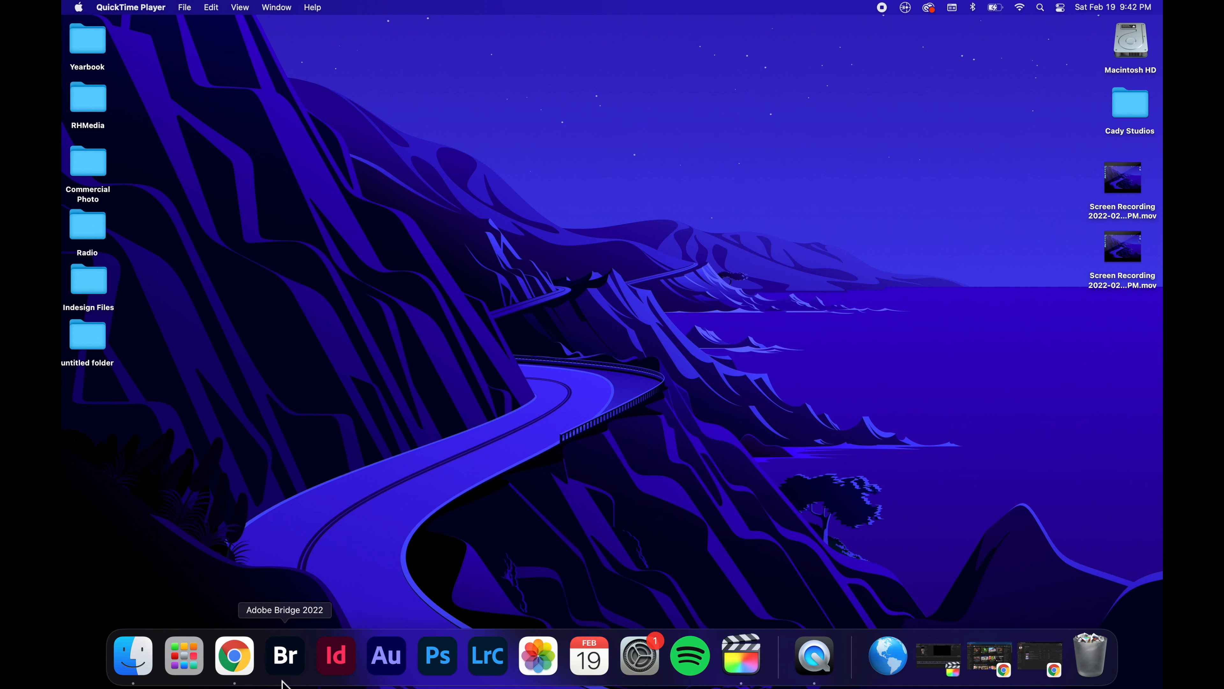
{"action": "left_click", "coordinate": [295, 660]}
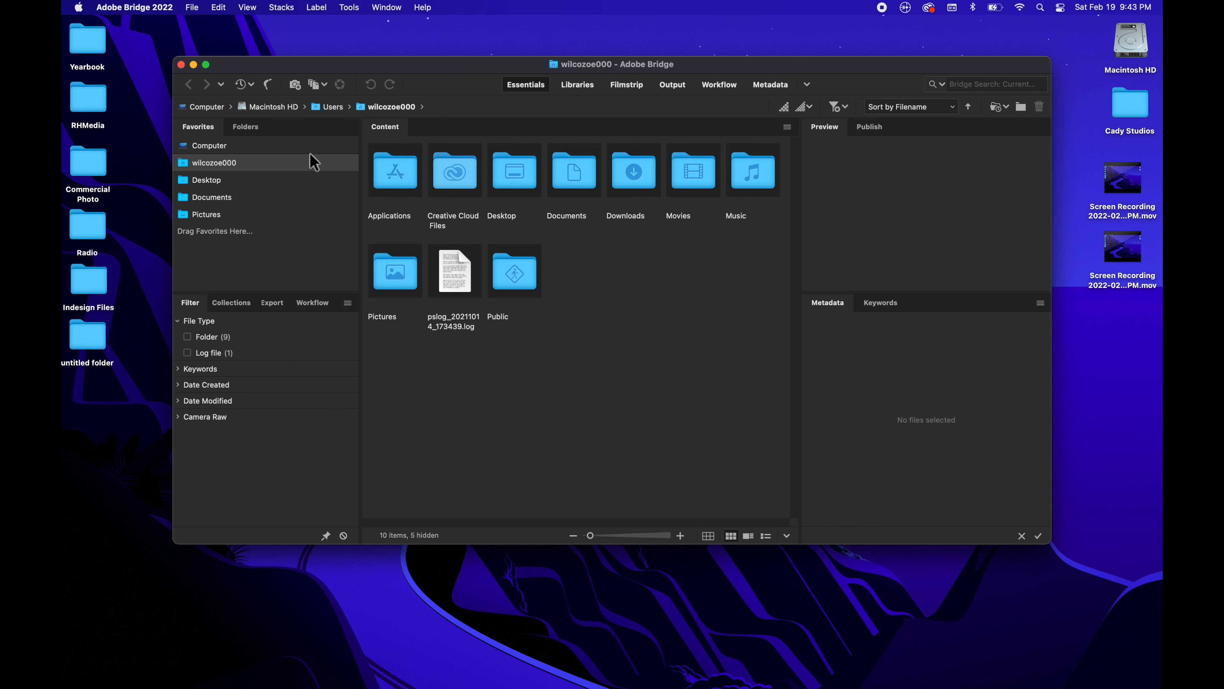
{"action": "left_click", "coordinate": [213, 110]}
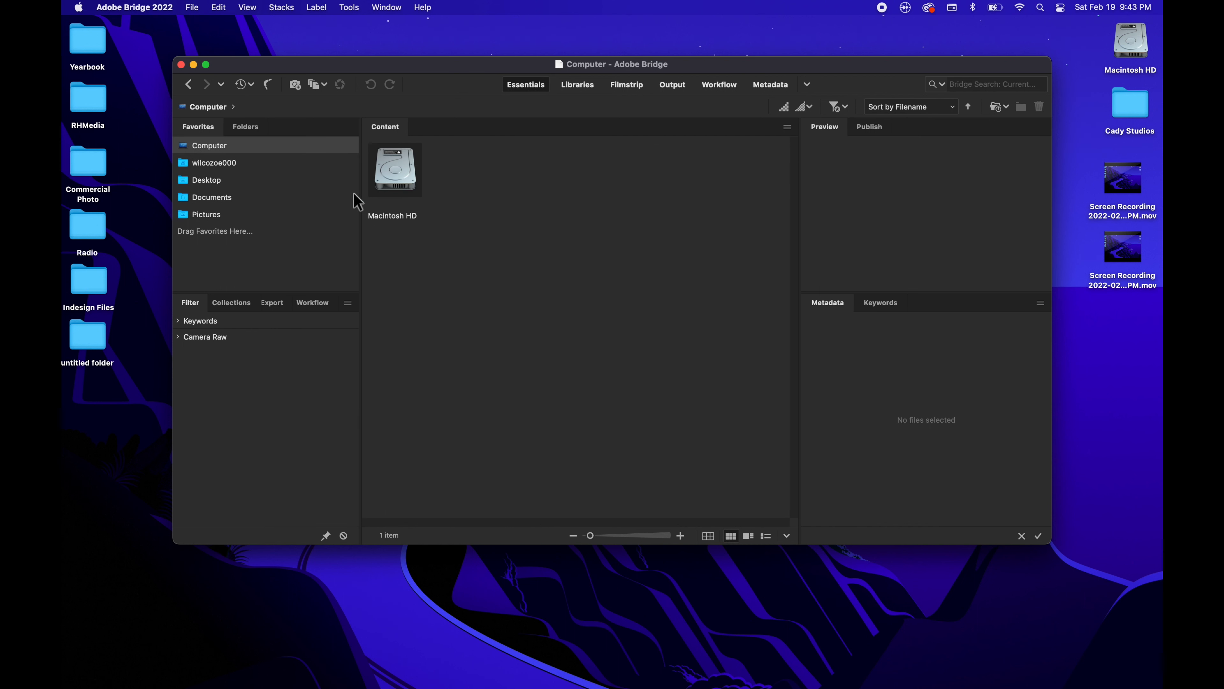
{"action": "left_click", "coordinate": [384, 172]}
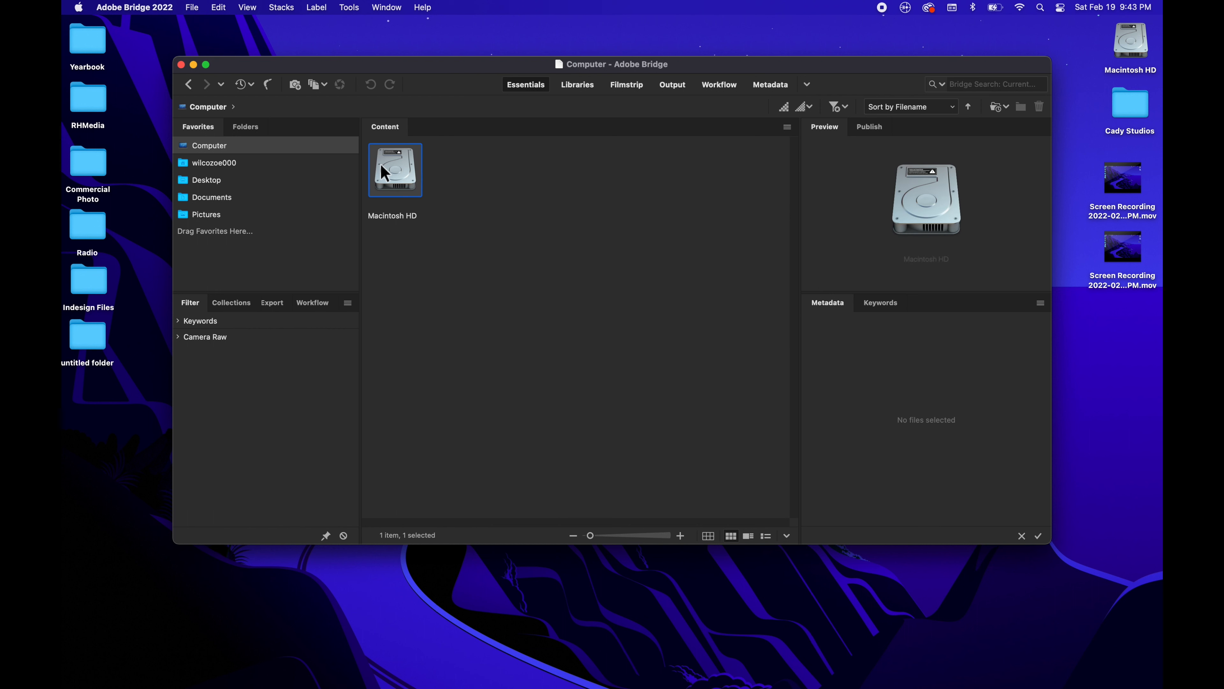
{"action": "double_click", "coordinate": [383, 171]}
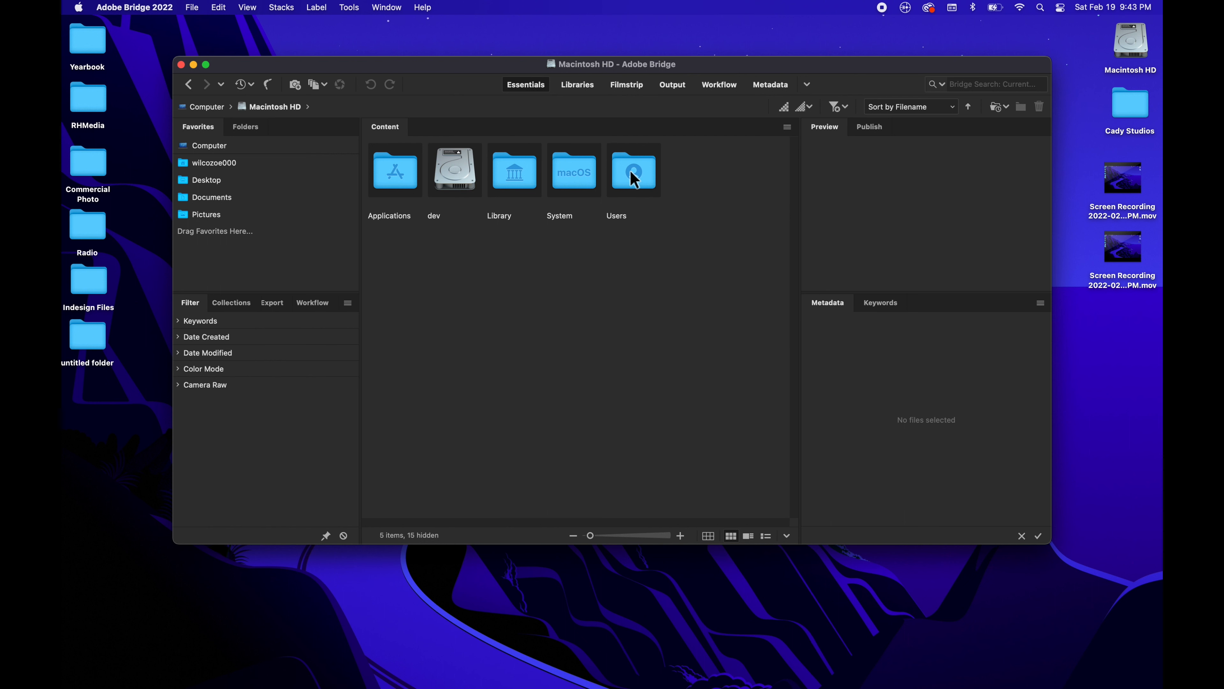
Step: Open the Cady Studios folder on the home folder's Desktop and look over its photo thumbnails
{"action": "left_click", "coordinate": [235, 164]}
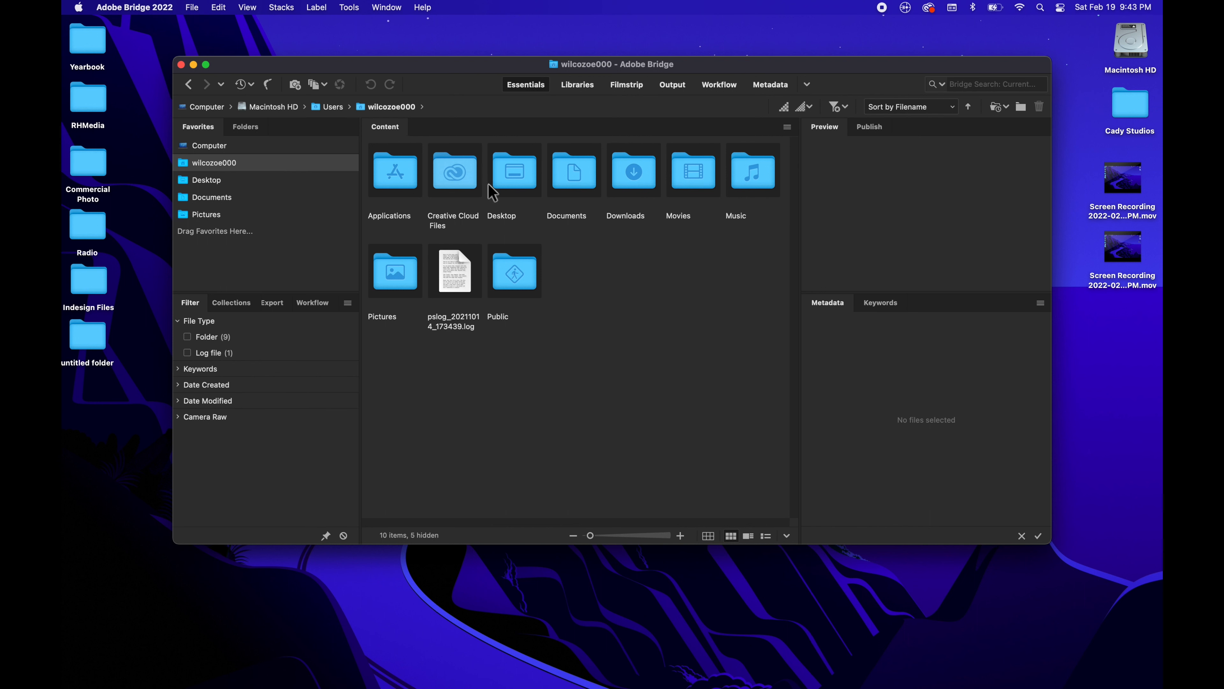
{"action": "double_click", "coordinate": [526, 189]}
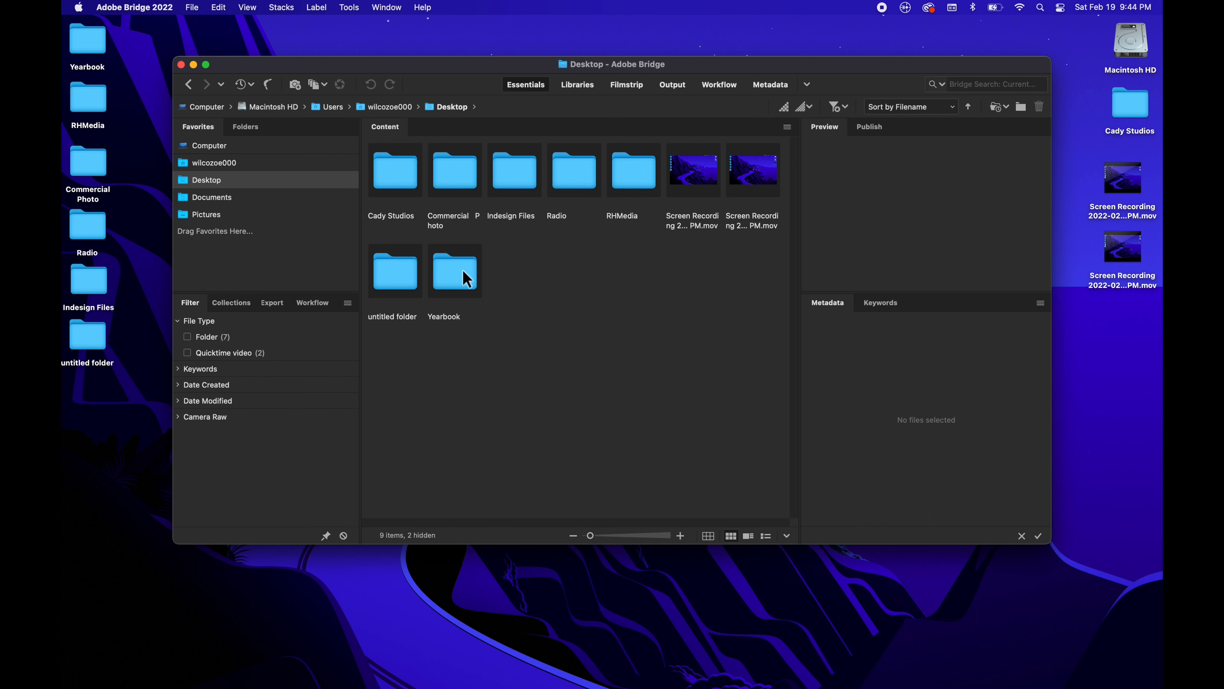
{"action": "double_click", "coordinate": [400, 183]}
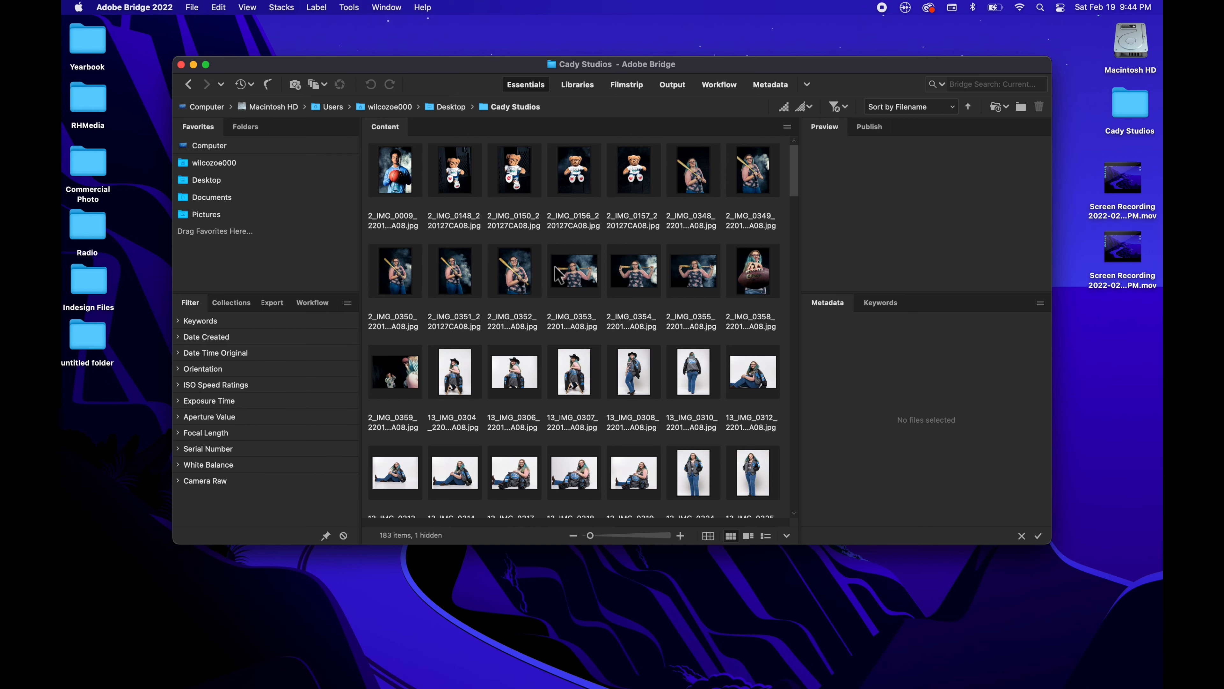
{"action": "scroll", "coordinate": [557, 274], "scroll_direction": "down", "scroll_amount": 20}
{"action": "scroll", "coordinate": [558, 275], "scroll_direction": "up", "scroll_amount": 18}
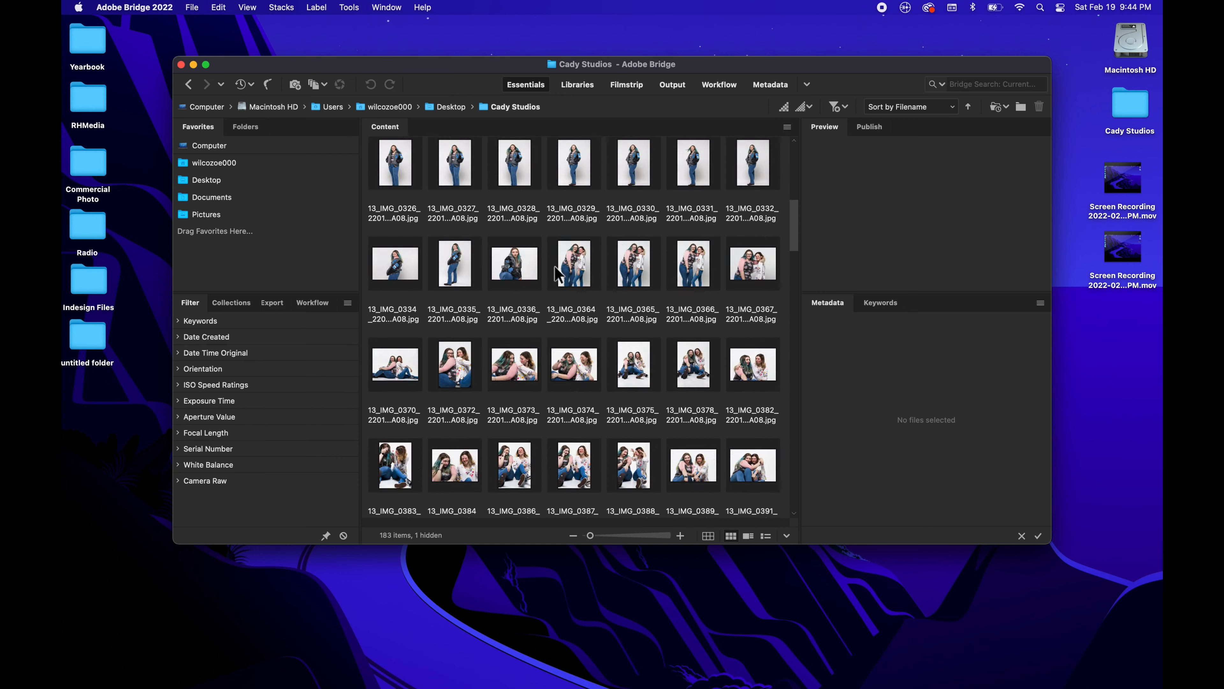
{"action": "scroll", "coordinate": [557, 275], "scroll_direction": "up", "scroll_amount": 5}
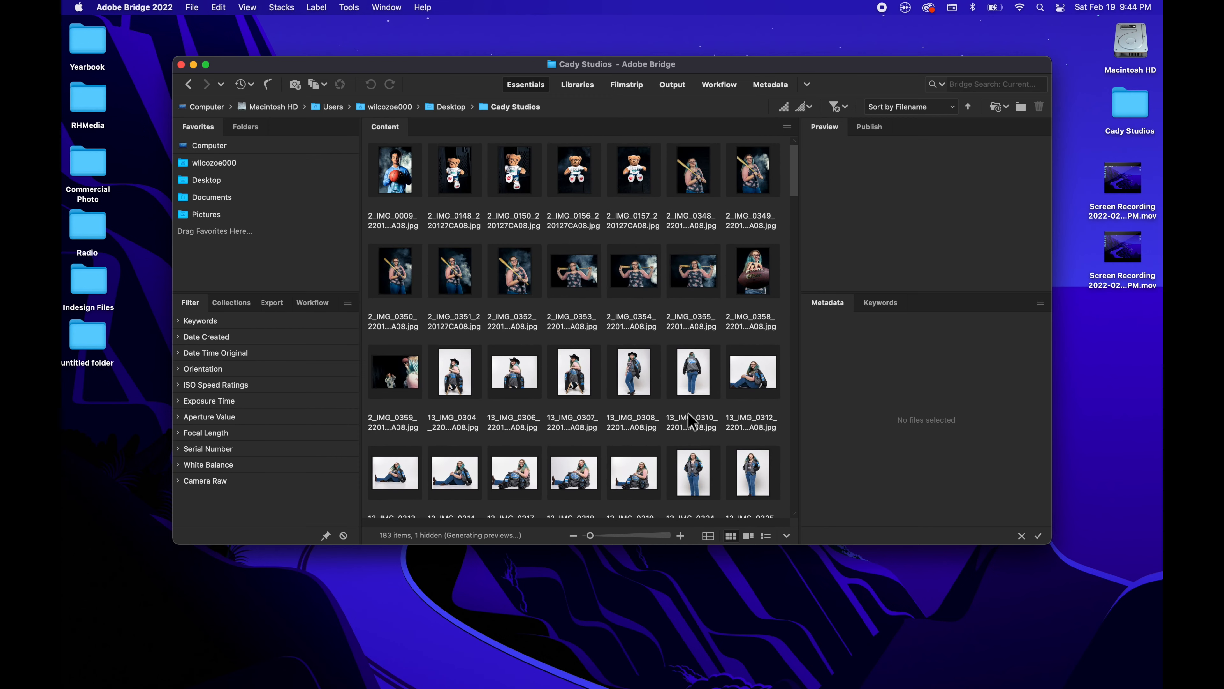
{"action": "scroll", "coordinate": [714, 410], "scroll_direction": "down", "scroll_amount": 20}
{"action": "scroll", "coordinate": [713, 410], "scroll_direction": "up", "scroll_amount": 20}
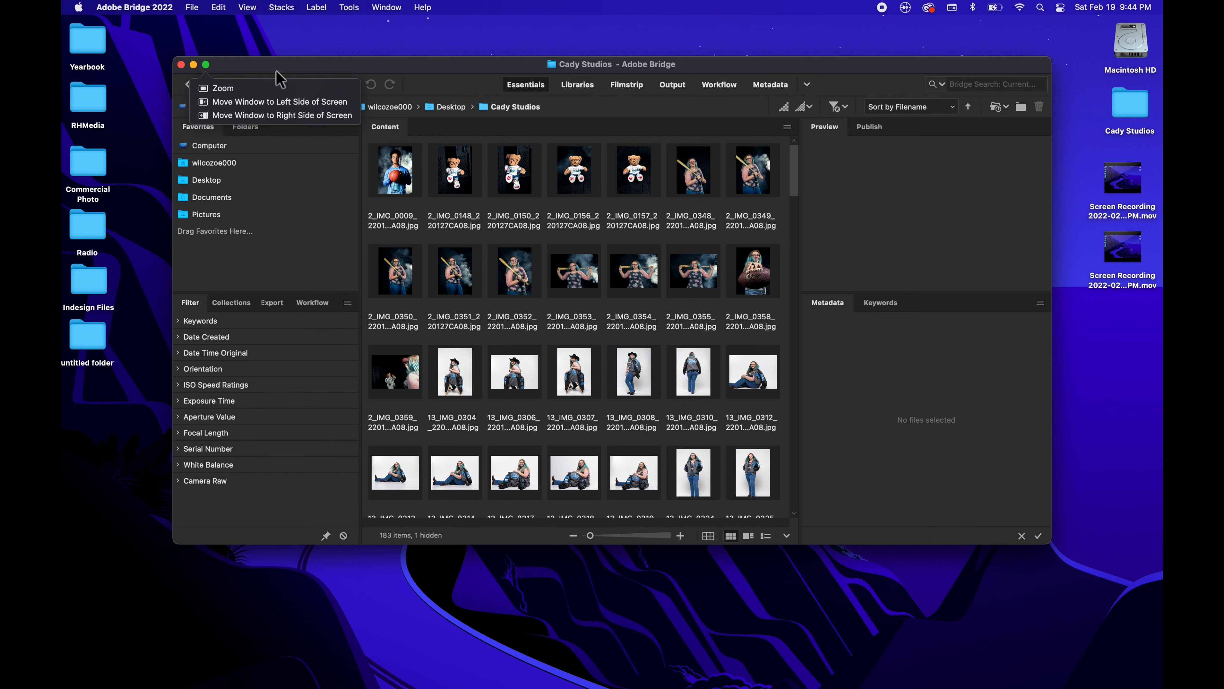
Step: Enlarge the Bridge window to fill the screen so more thumbnails fit in view
{"action": "double_click", "coordinate": [410, 89]}
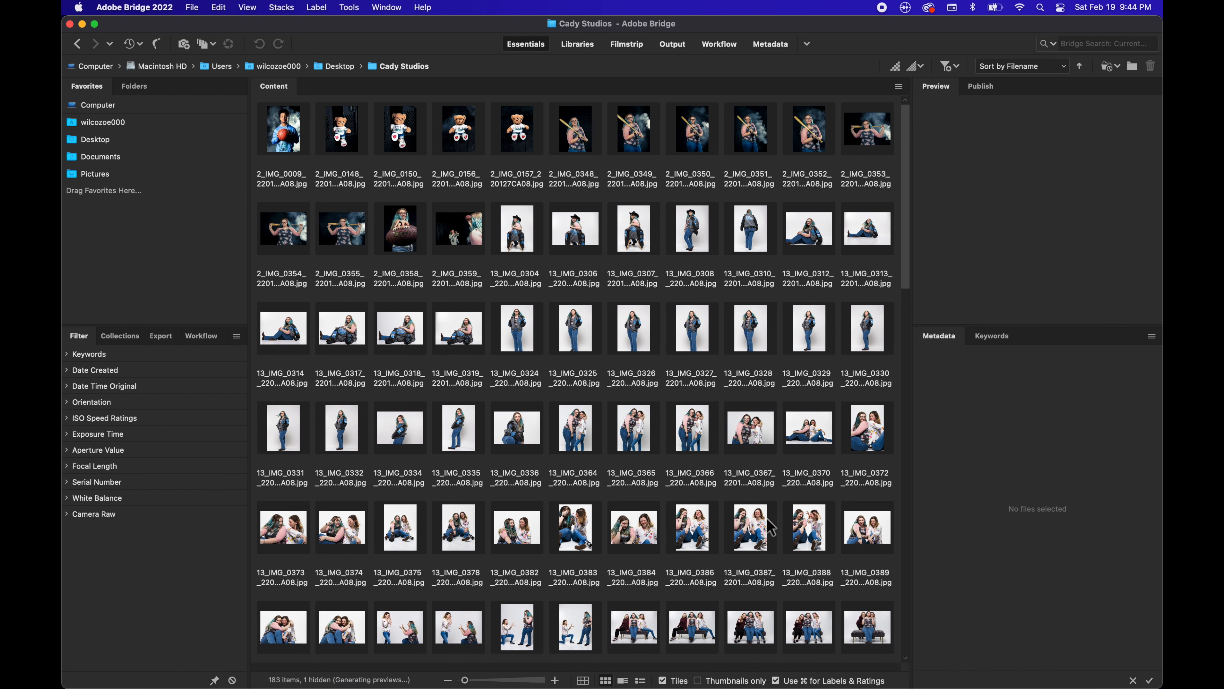
{"action": "scroll", "coordinate": [769, 518], "scroll_direction": "down", "scroll_amount": 15}
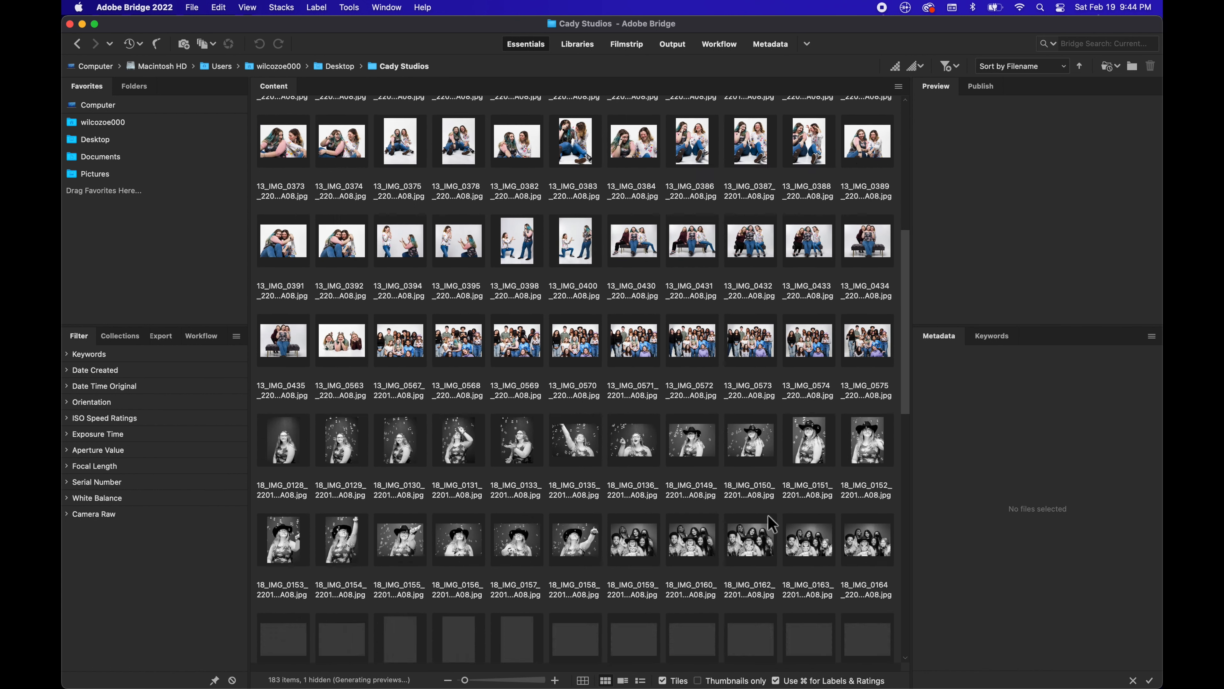
{"action": "scroll", "coordinate": [769, 520], "scroll_direction": "up", "scroll_amount": 20}
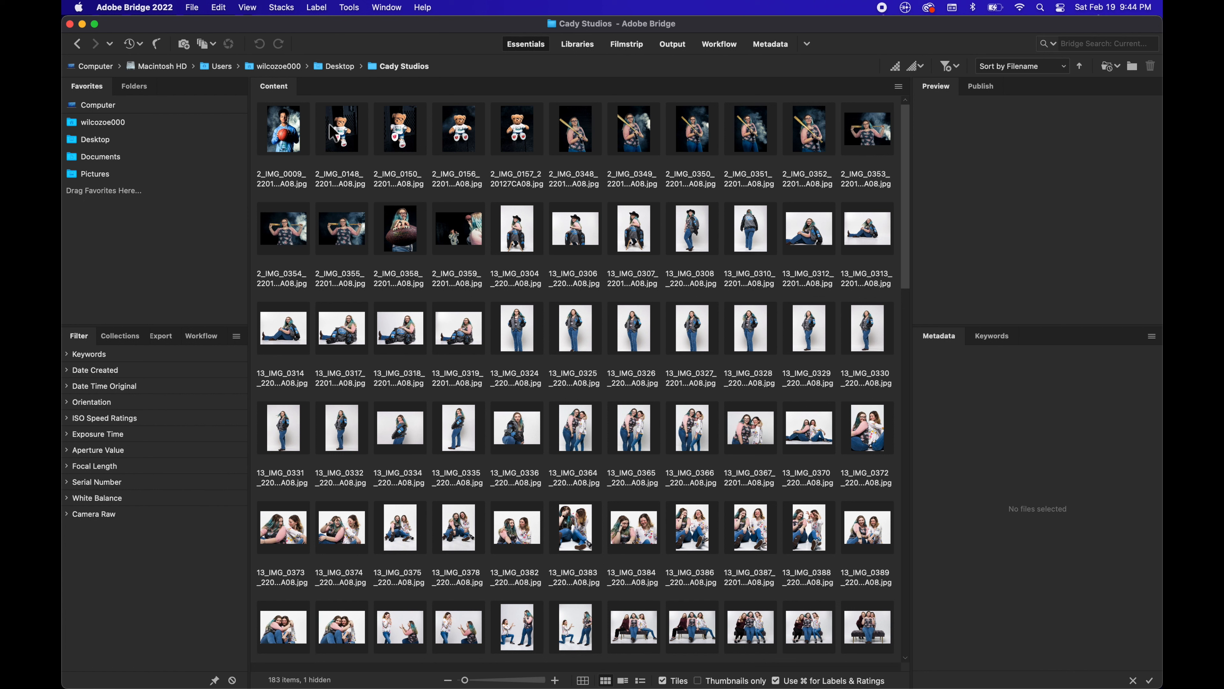
Step: Select the dark-background photos from 2_IMG_0148 through 2_IMG_0359 and open them in Review Mode
{"action": "left_click", "coordinate": [339, 130]}
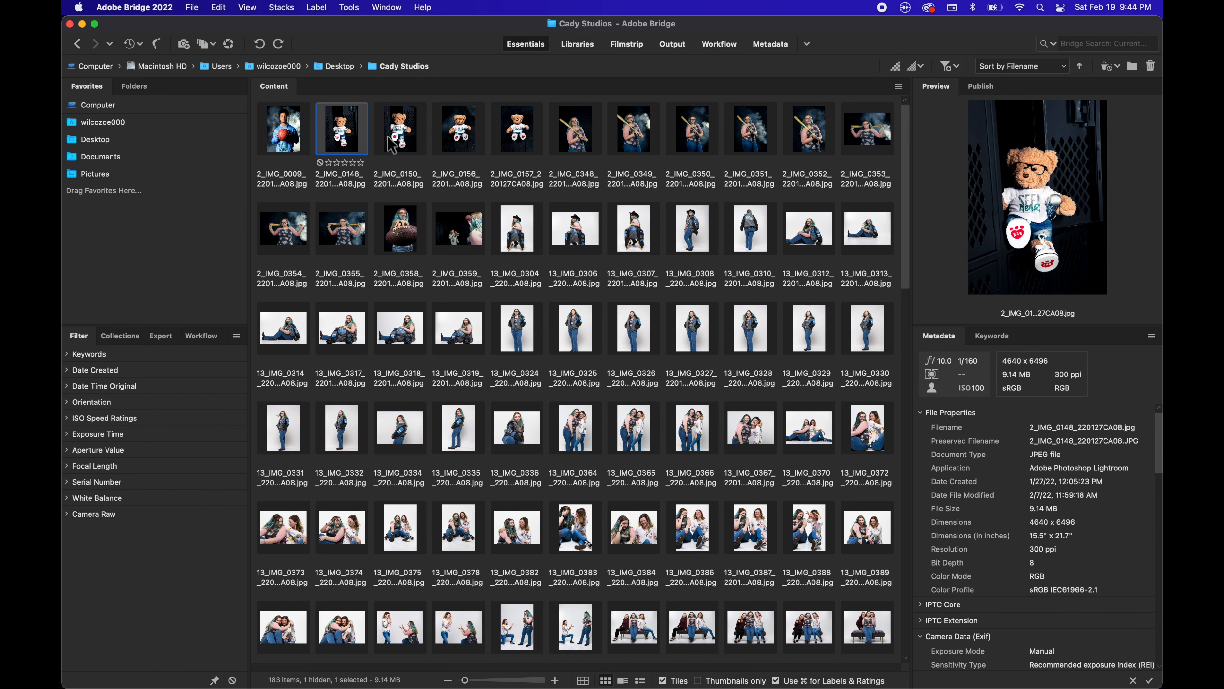
{"action": "left_click", "coordinate": [405, 140], "text": "shift"}
{"action": "left_click", "coordinate": [444, 142], "text": "shift"}
{"action": "left_click", "coordinate": [517, 140], "text": "shift"}
{"action": "left_click", "coordinate": [575, 140], "text": "shift"}
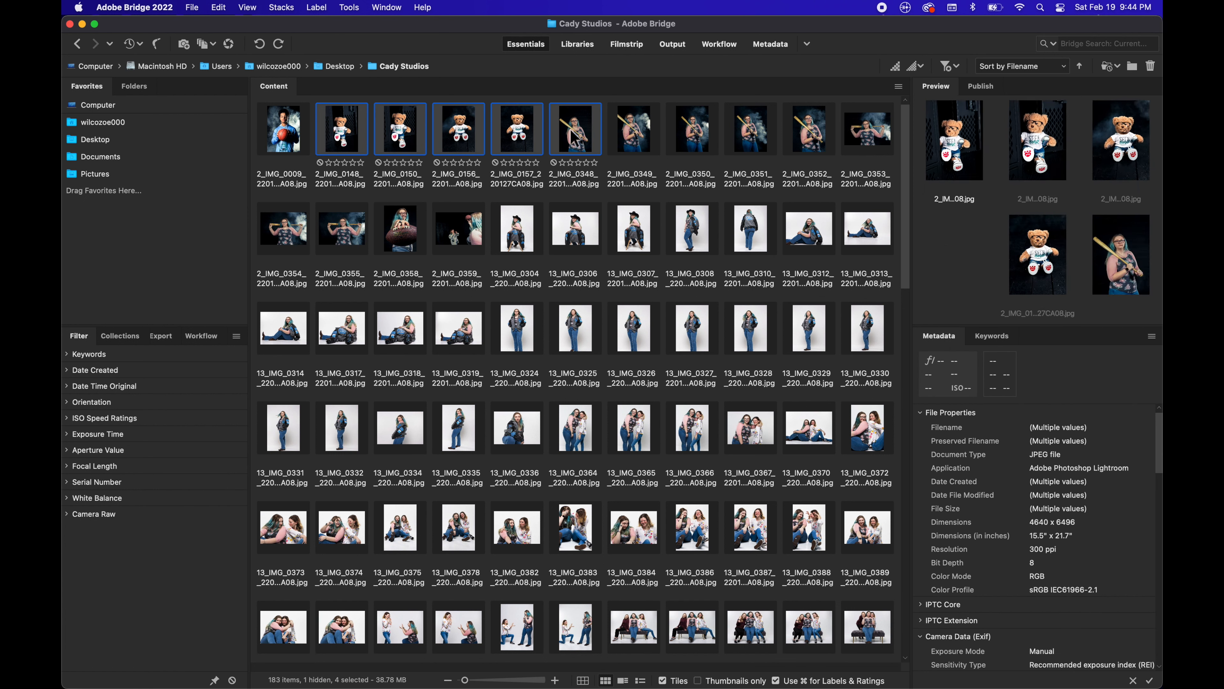
{"action": "left_click", "coordinate": [636, 141], "text": "shift"}
{"action": "left_click", "coordinate": [692, 140], "text": "shift"}
{"action": "left_click", "coordinate": [750, 140], "text": "shift"}
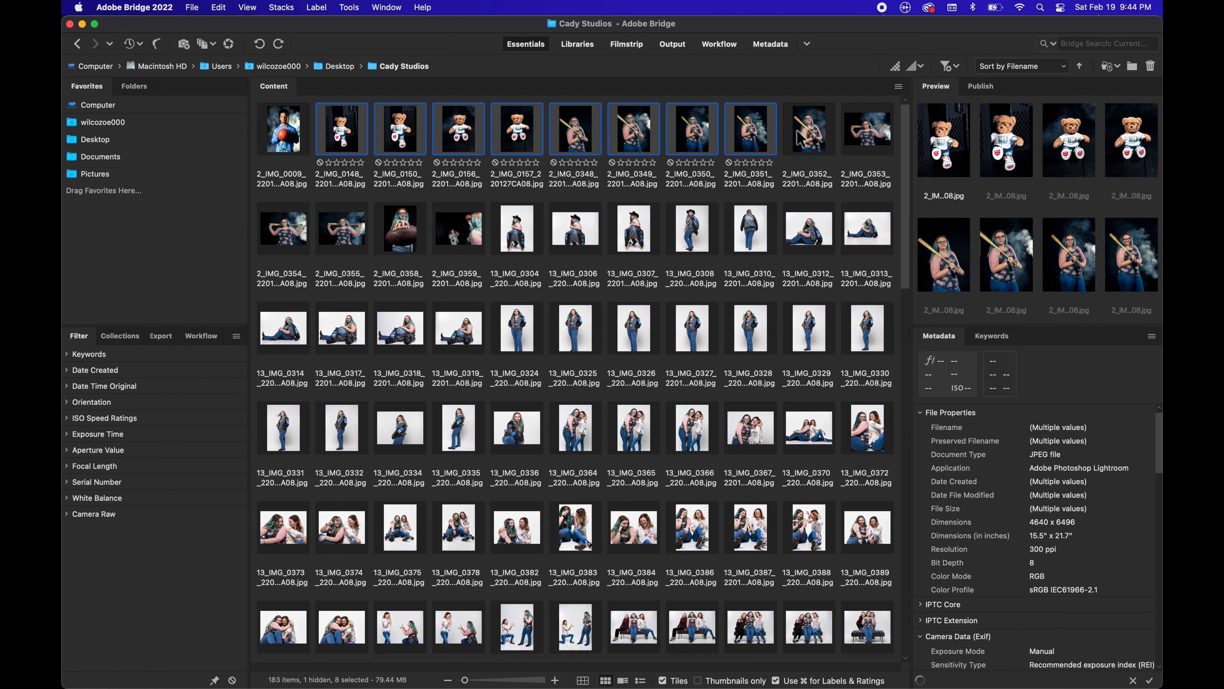
{"action": "left_click", "coordinate": [809, 140], "text": "shift"}
{"action": "left_click", "coordinate": [891, 133], "text": "shift"}
{"action": "left_click", "coordinate": [289, 241], "text": "shift"}
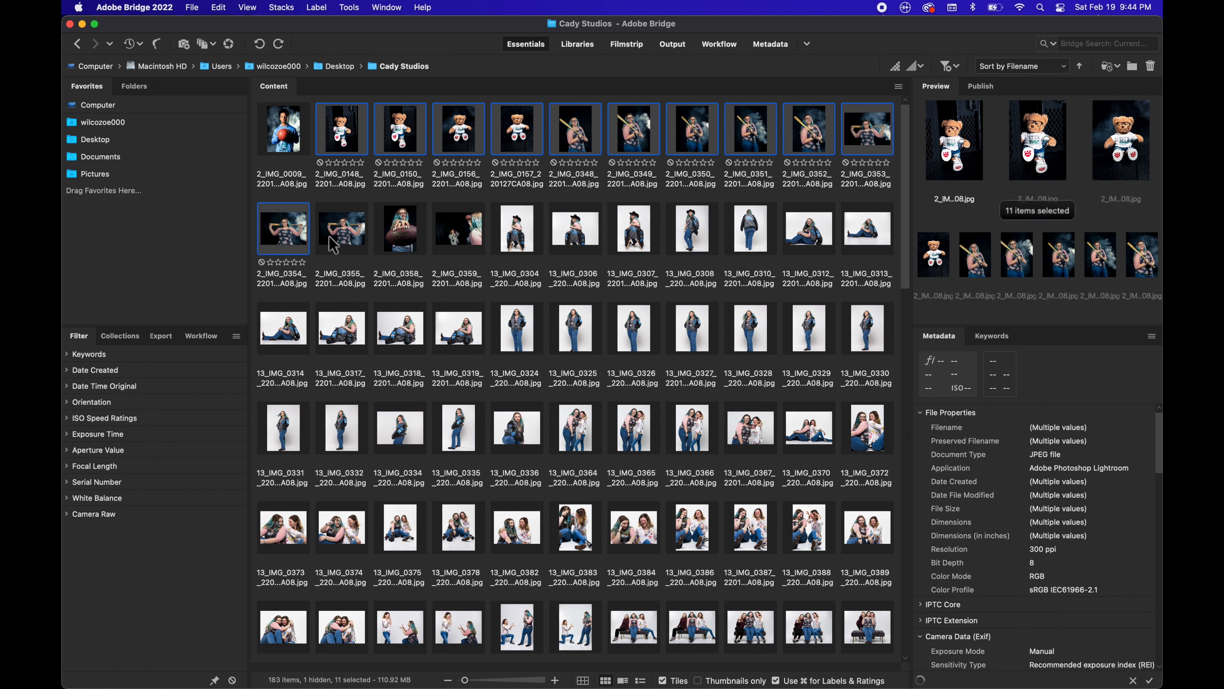
{"action": "left_click", "coordinate": [333, 238], "text": "shift"}
{"action": "left_click", "coordinate": [409, 224], "text": "shift"}
{"action": "left_click", "coordinate": [433, 230], "text": "shift"}
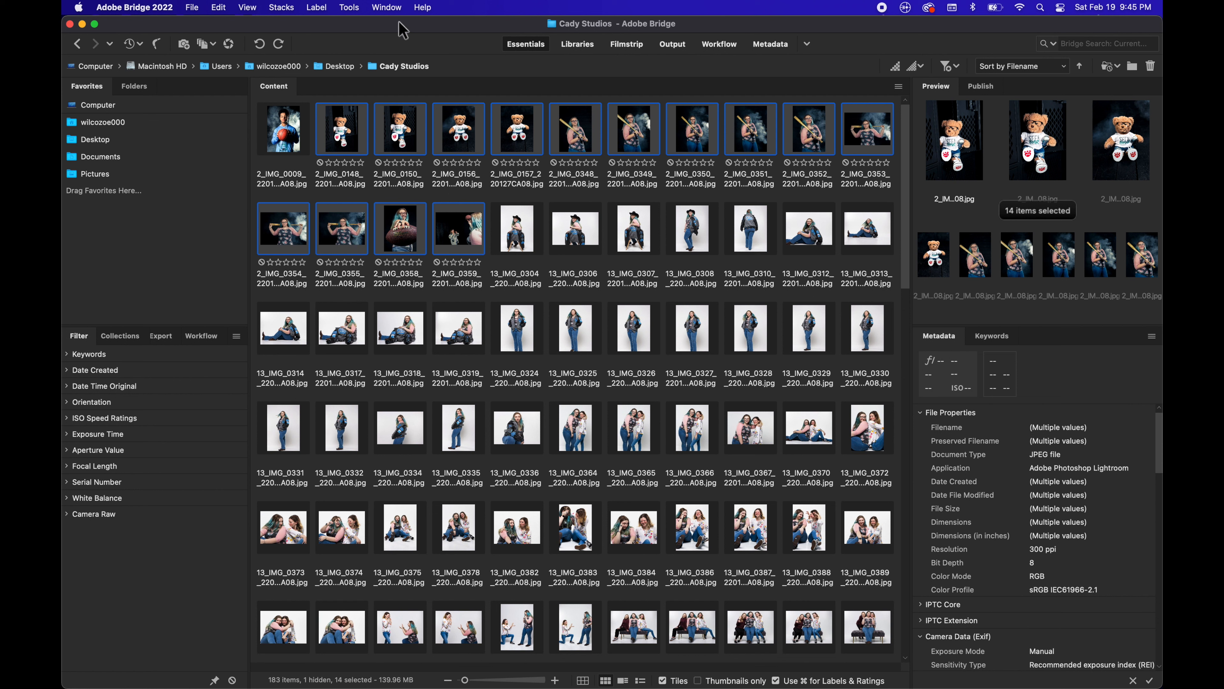
{"action": "left_click", "coordinate": [253, 8]}
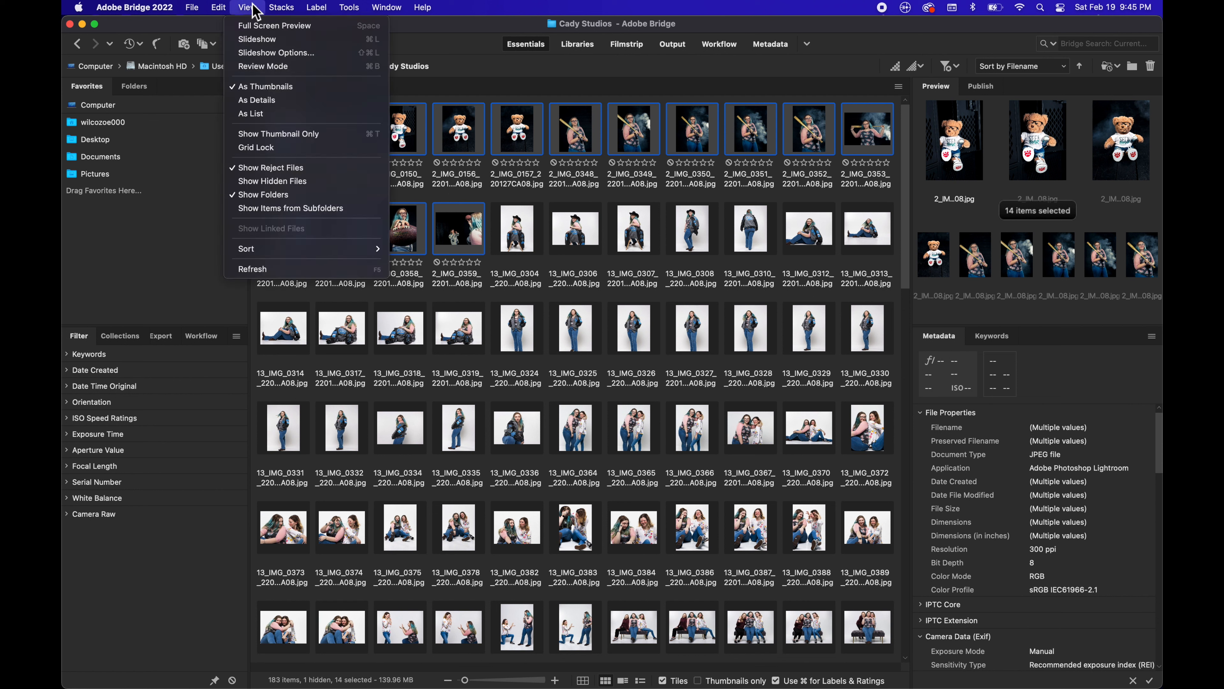
{"action": "left_click", "coordinate": [372, 68]}
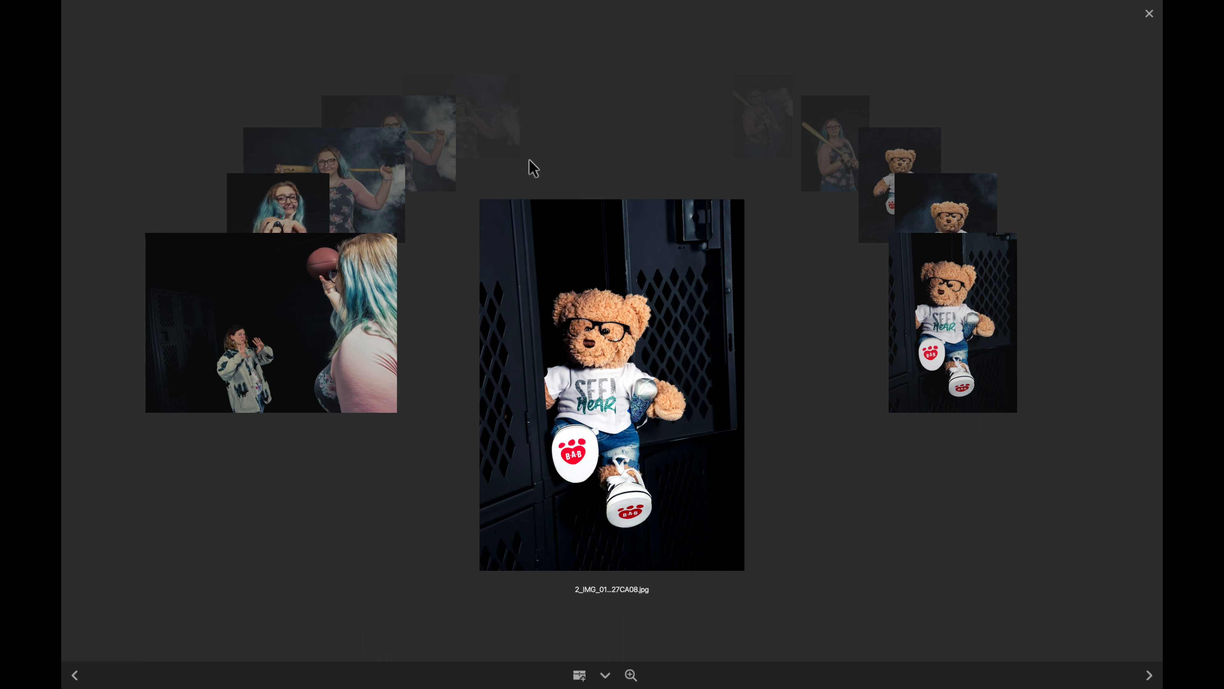
Step: Look through the selected photos one by one in the review carousel, returning to the first teddy bear photo
{"action": "key", "text": "Right"}
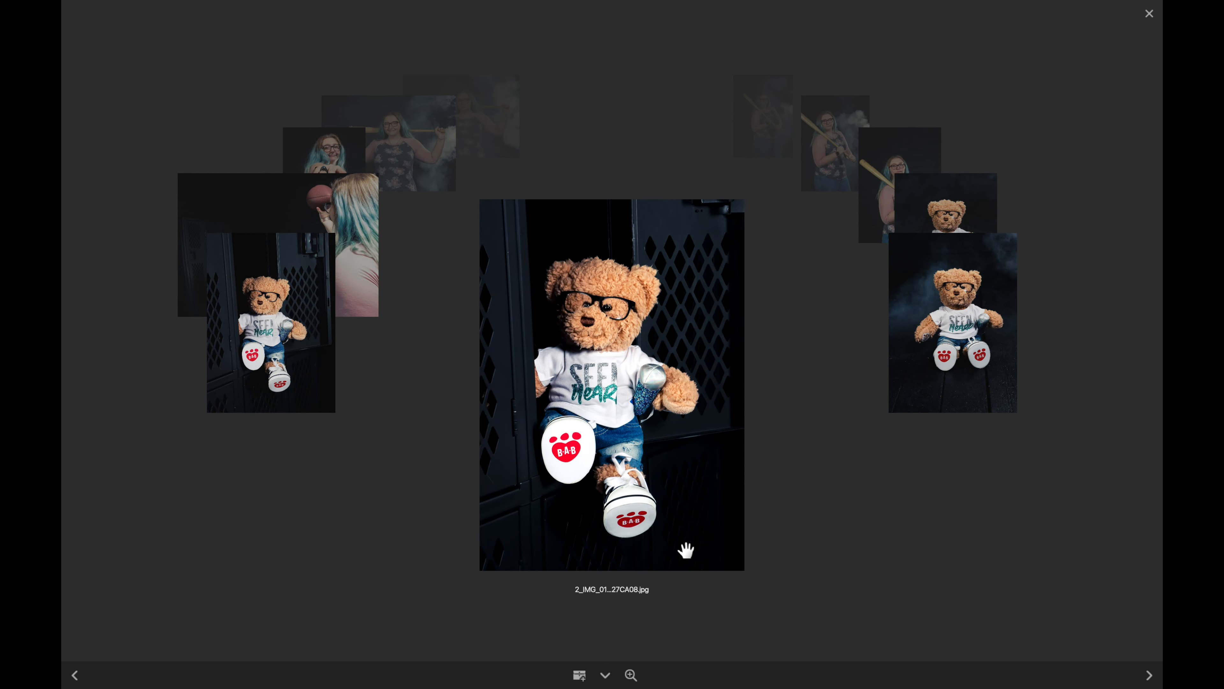
{"action": "key", "text": "Right"}
{"action": "key", "text": "Right"}
{"action": "key", "text": "Right"}
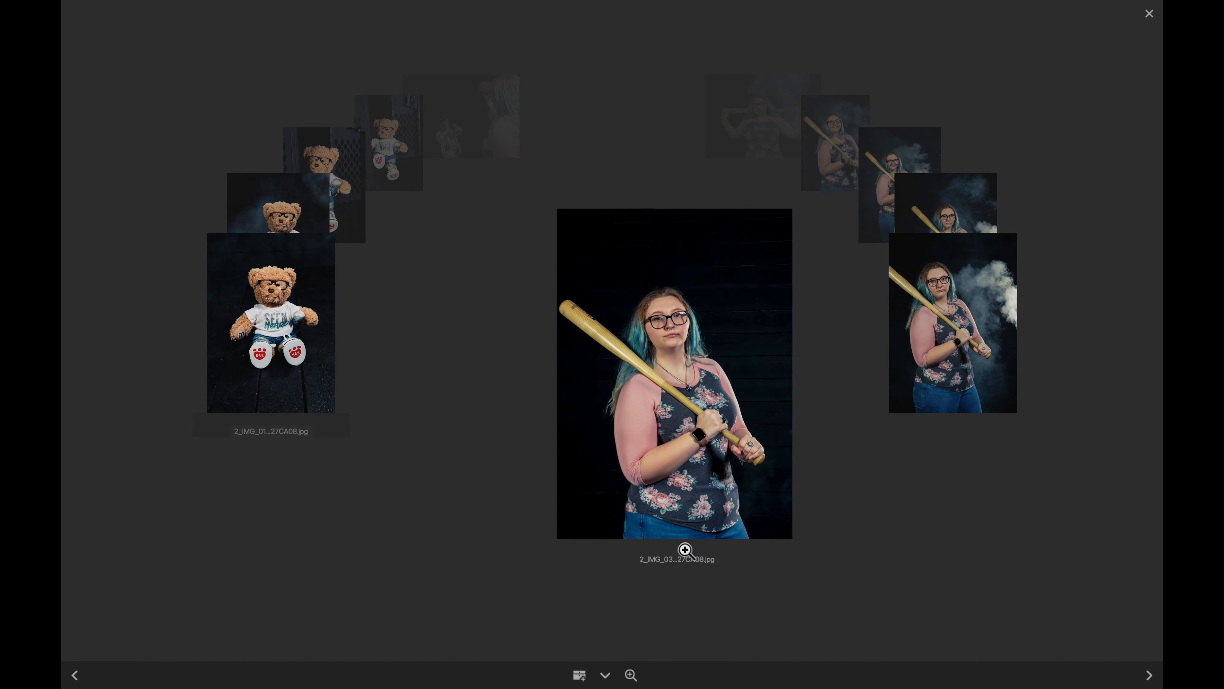
{"action": "key", "text": "Right"}
{"action": "key", "text": "Right"}
{"action": "key", "text": "Right"}
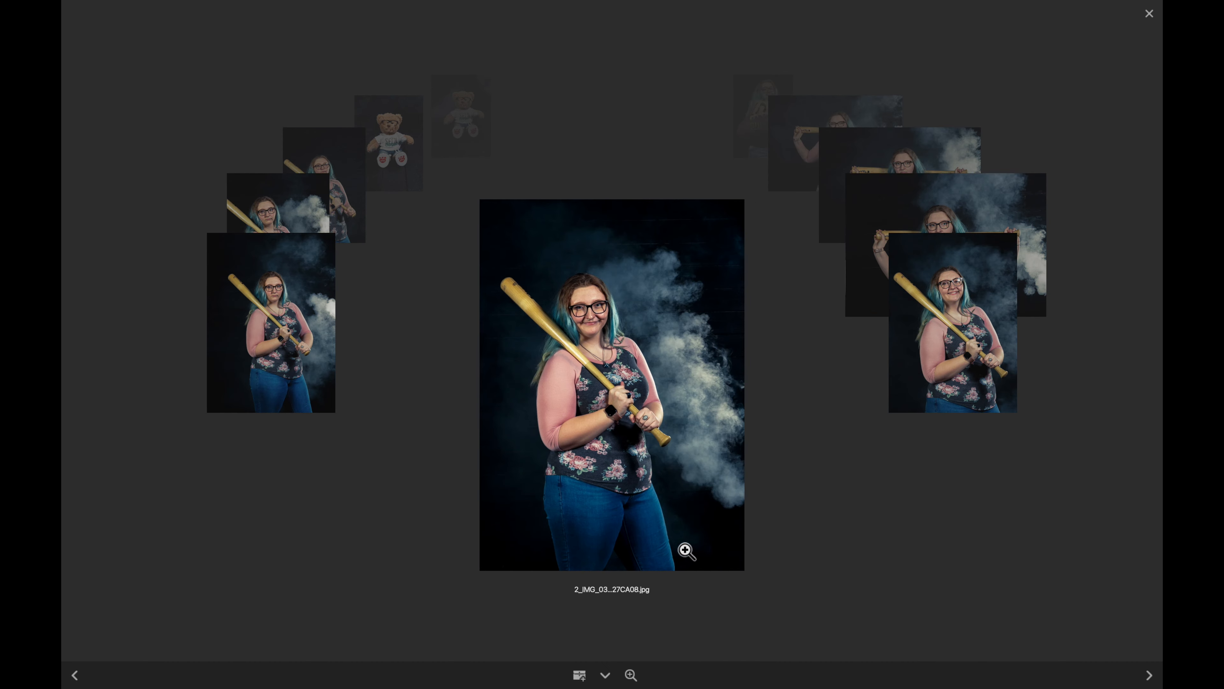
{"action": "key", "text": "Right"}
{"action": "key", "text": "Right"}
{"action": "key", "text": "Right"}
{"action": "key", "text": "Right"}
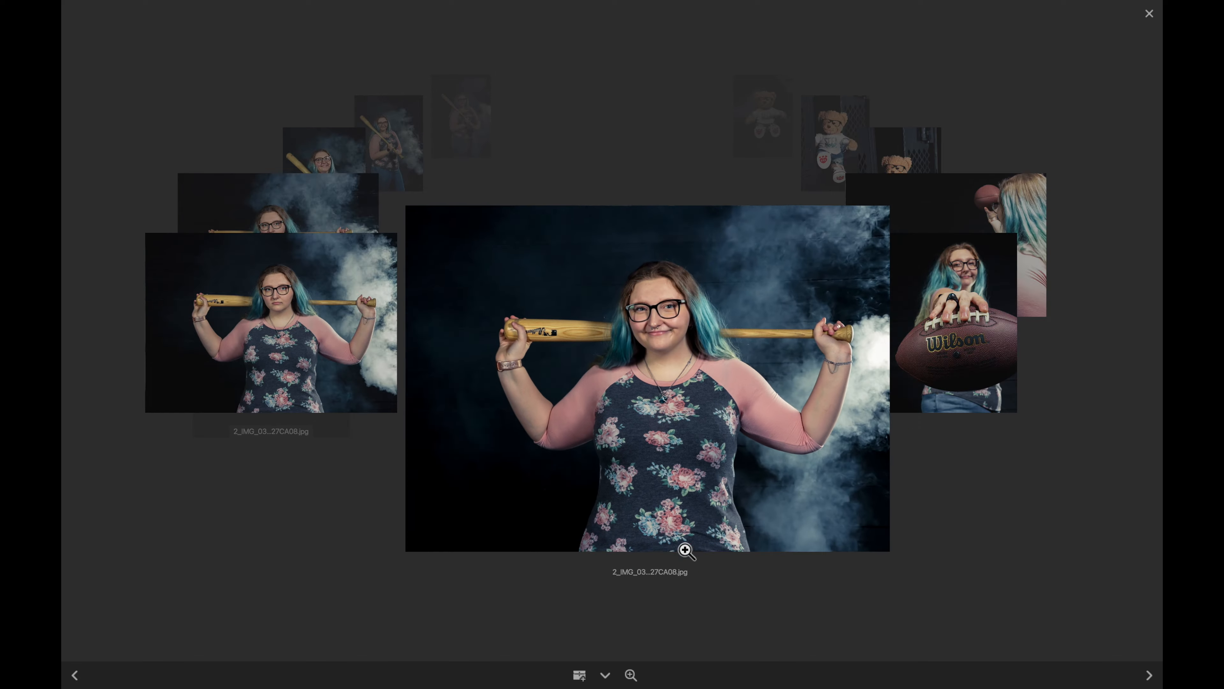
{"action": "key", "text": "Right"}
{"action": "key", "text": "Right"}
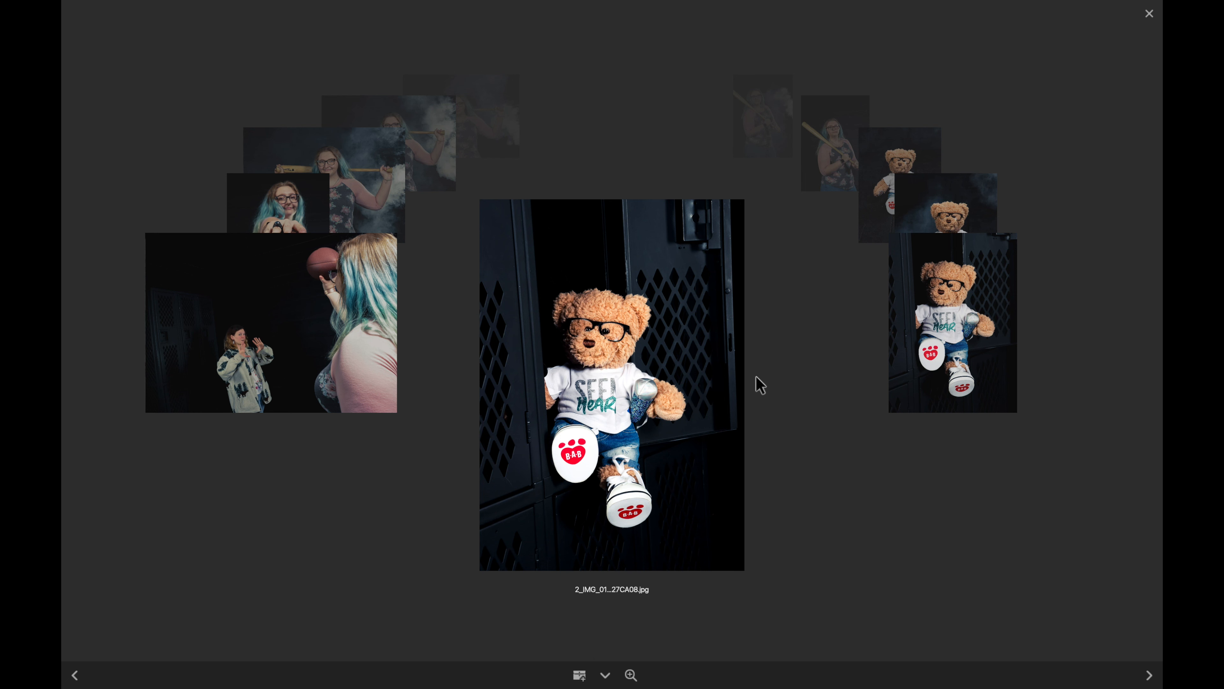
{"action": "key", "text": "Right"}
{"action": "key", "text": "Right"}
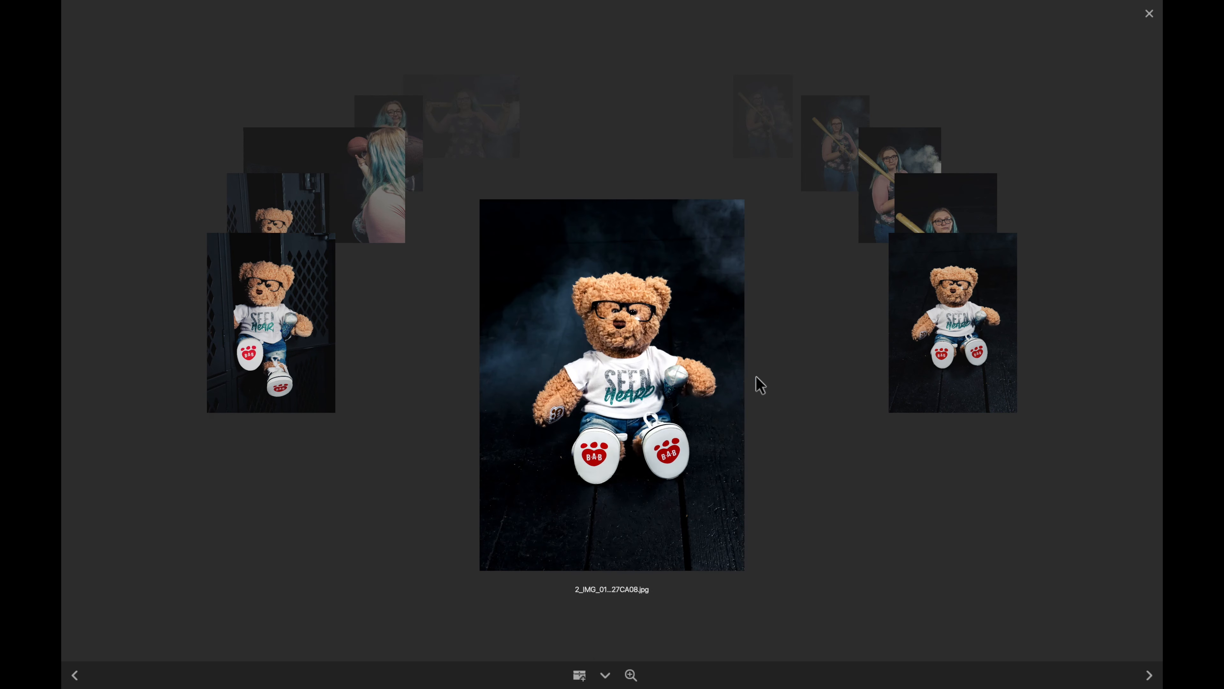
{"action": "key", "text": "Left"}
{"action": "key", "text": "Left"}
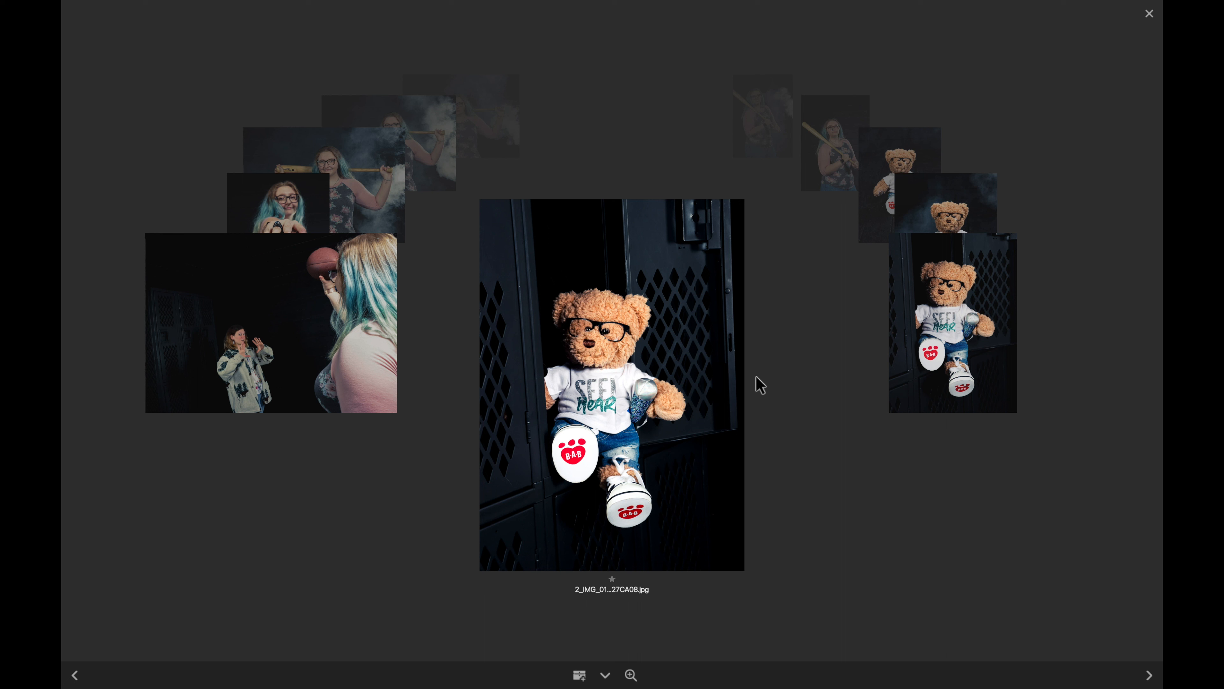
Step: Try several star ratings on the first teddy bear photo, settle on four stars, and advance to the following photo
{"action": "key", "text": "2"}
{"action": "key", "text": "5"}
{"action": "key", "text": "4"}
{"action": "key", "text": "3"}
{"action": "key", "text": "4"}
{"action": "key", "text": "Right"}
Step: Rate the second teddy bear photo four stars and the third one five stars
{"action": "key", "text": "4"}
{"action": "key", "text": "Right"}
{"action": "key", "text": "5"}
{"action": "key", "text": "Right"}
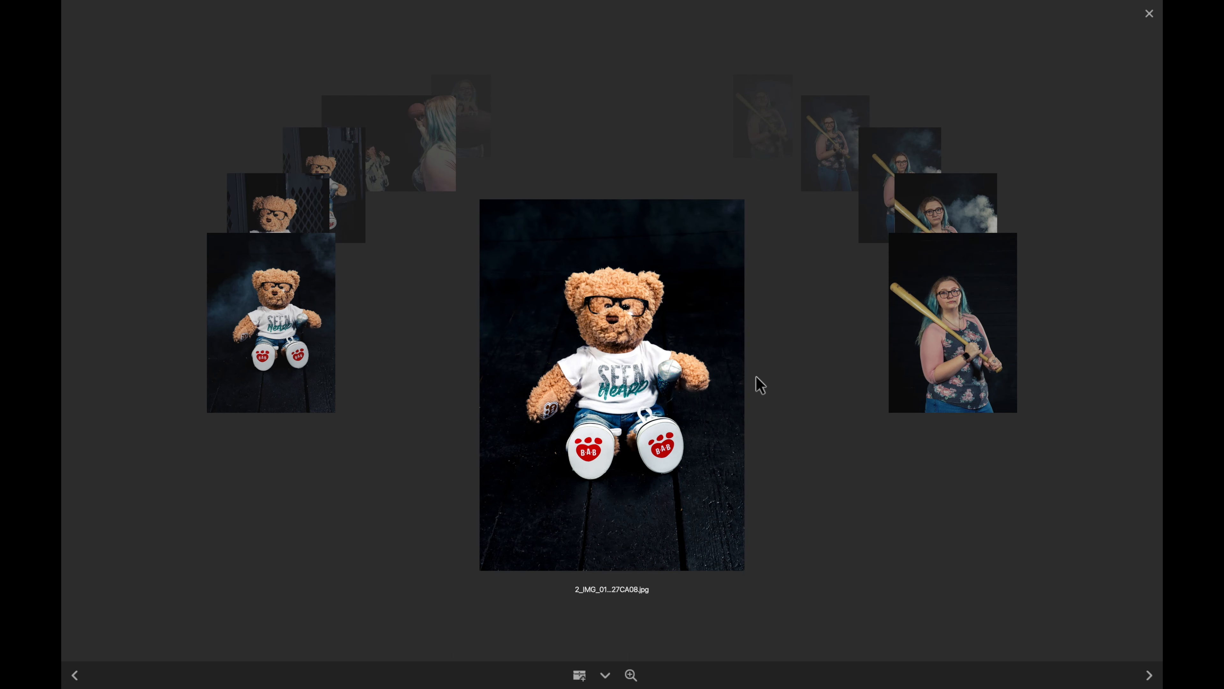
Step: Skip the fourth teddy bear photo and rate the first two baseball bat portraits two stars each
{"action": "key", "text": "Right"}
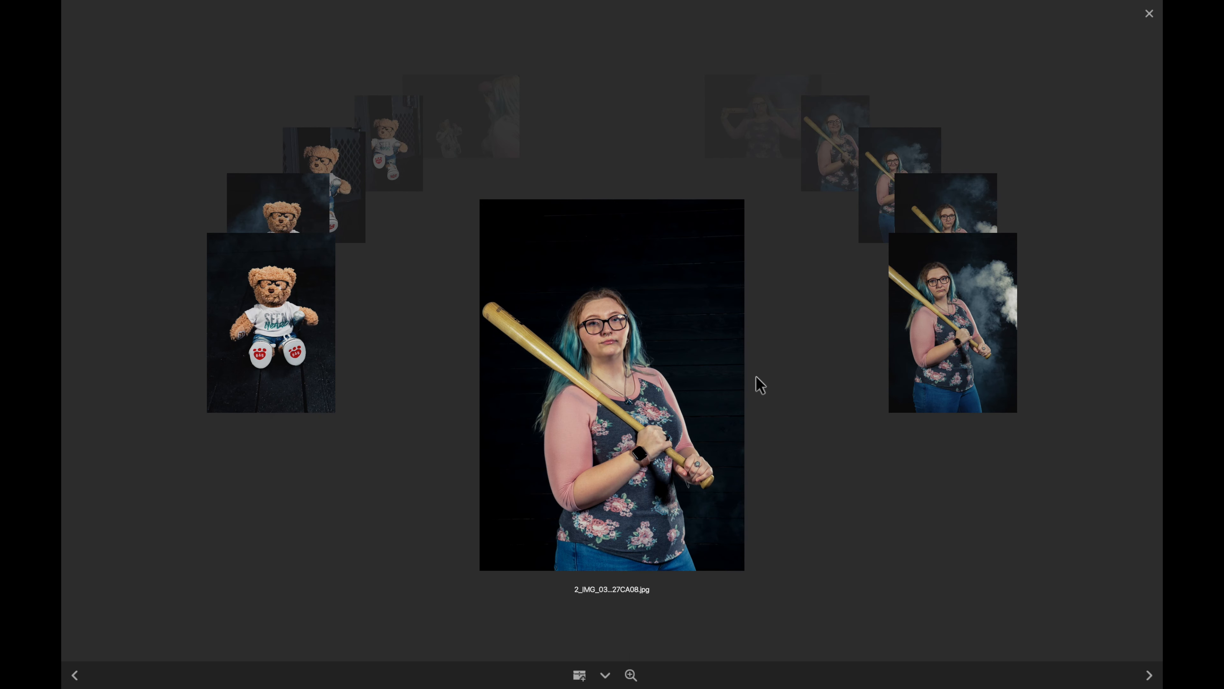
{"action": "key", "text": "2"}
{"action": "key", "text": "Right"}
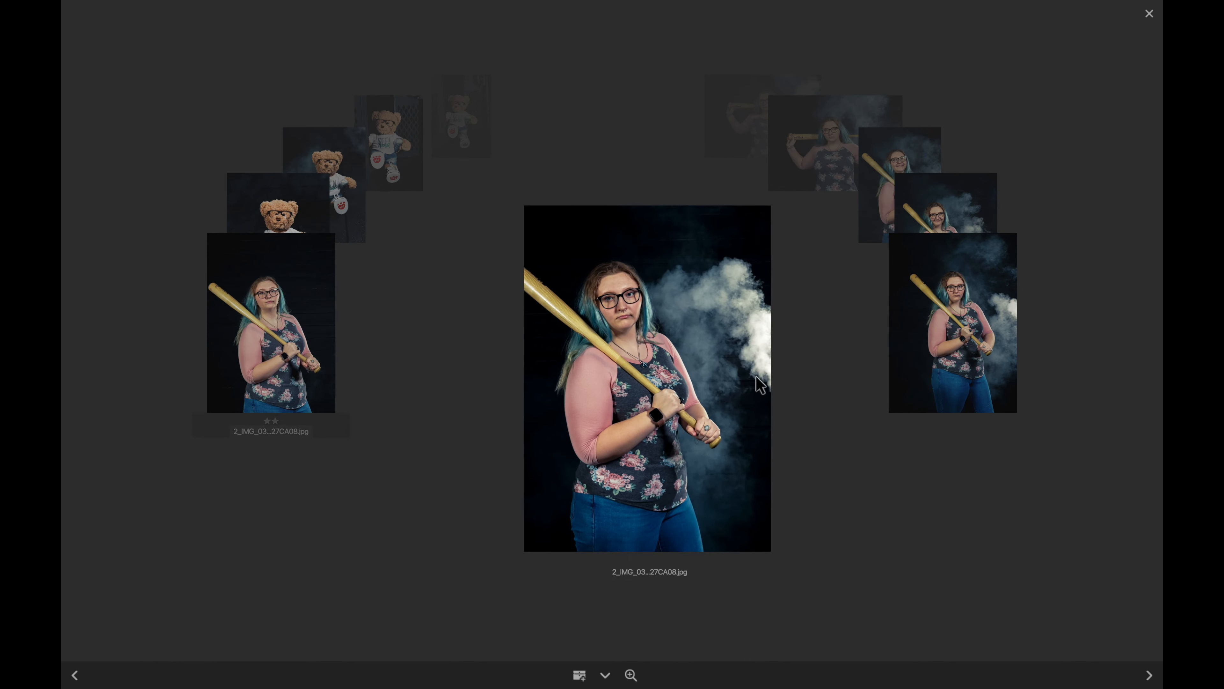
{"action": "key", "text": "2"}
{"action": "key", "text": "Right"}
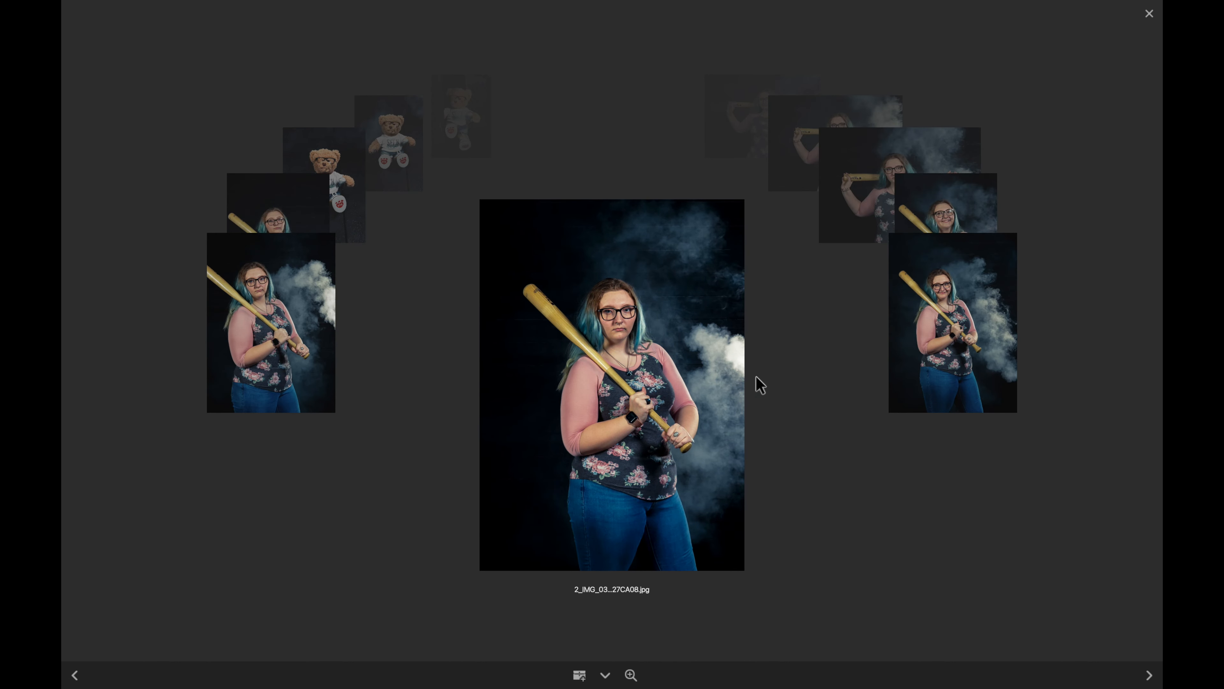
Step: Rate the fourth baseball bat portrait three stars and advance to the first landscape shot with the bat behind the shoulders
{"action": "key", "text": "Right"}
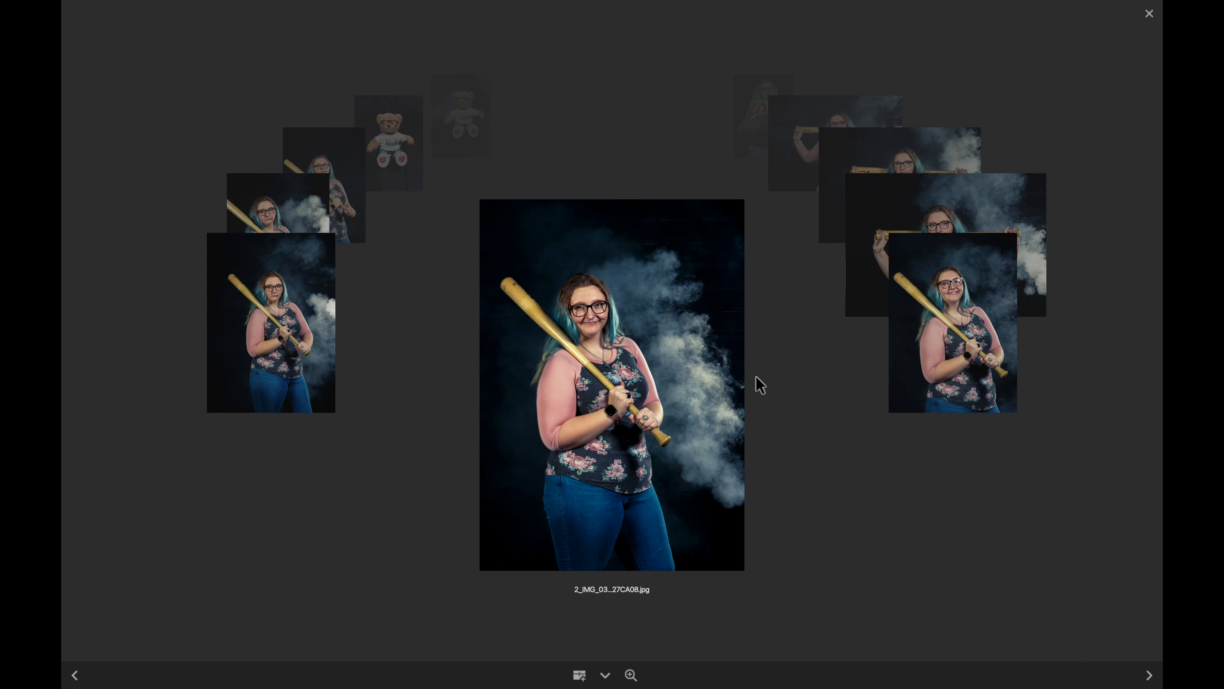
{"action": "key", "text": "2"}
{"action": "key", "text": "Right"}
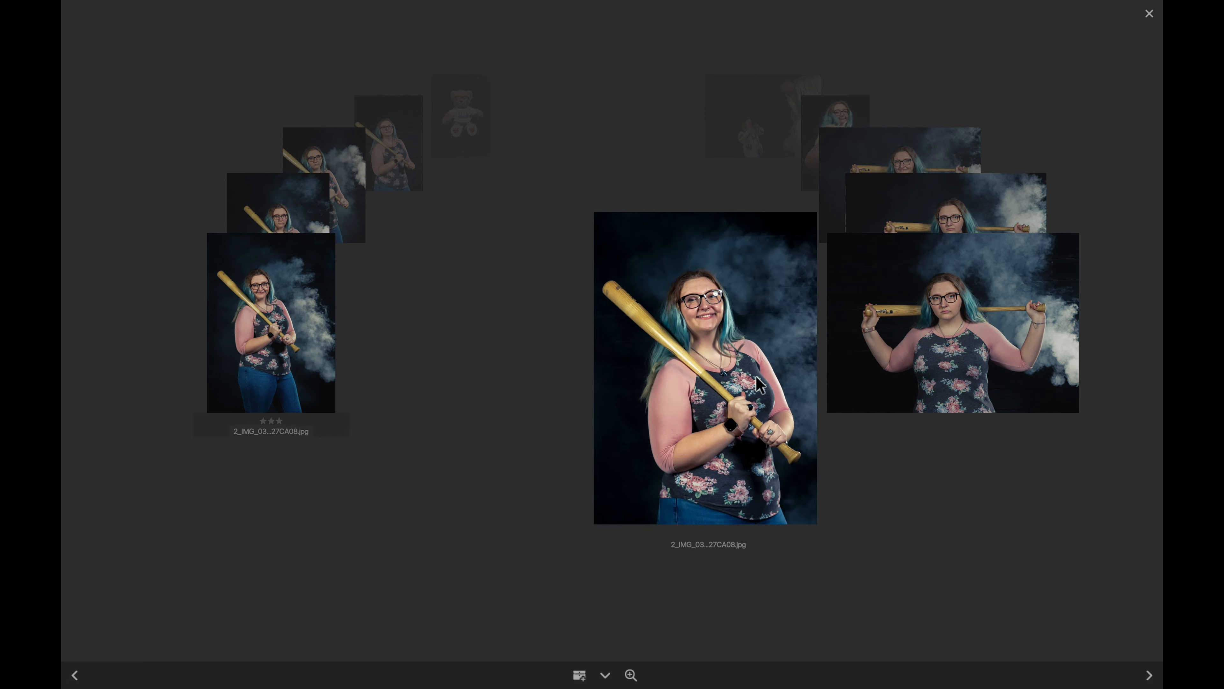
{"action": "key", "text": "Right"}
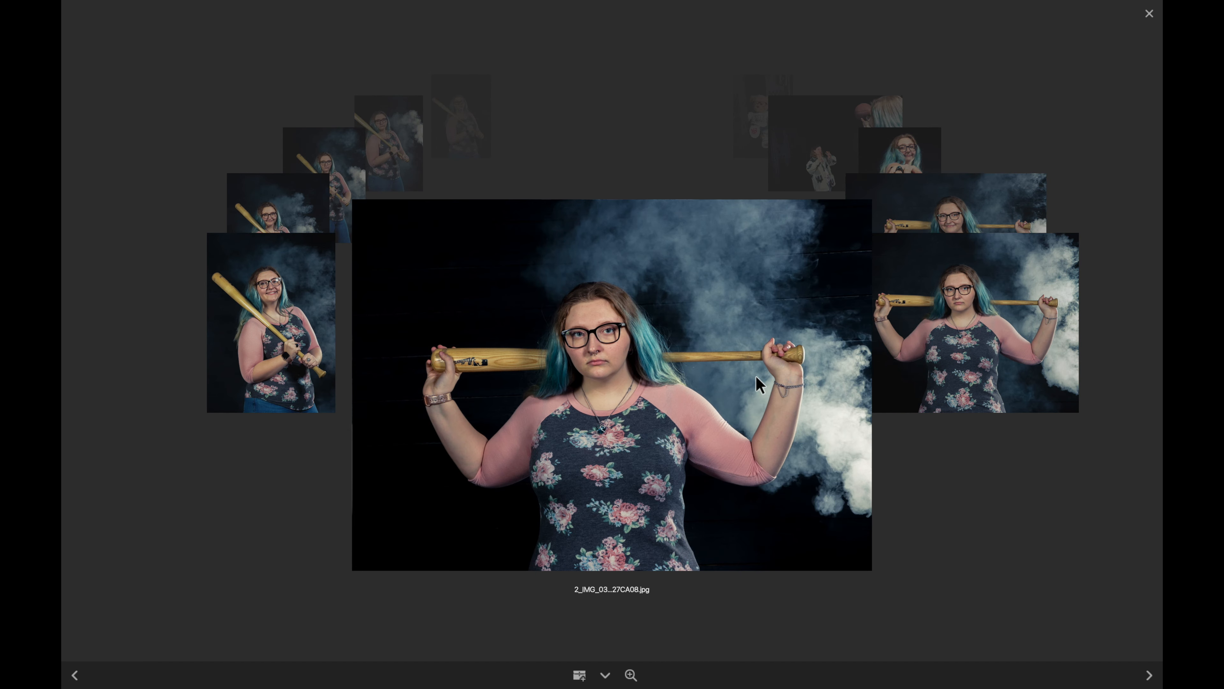
Step: Rate the three landscape bat portraits four, five and four stars and the football portrait five stars, and leave Review Mode
{"action": "key", "text": "Right"}
{"action": "key", "text": "2"}
{"action": "key", "text": "Right"}
{"action": "key", "text": "2"}
{"action": "key", "text": "Right"}
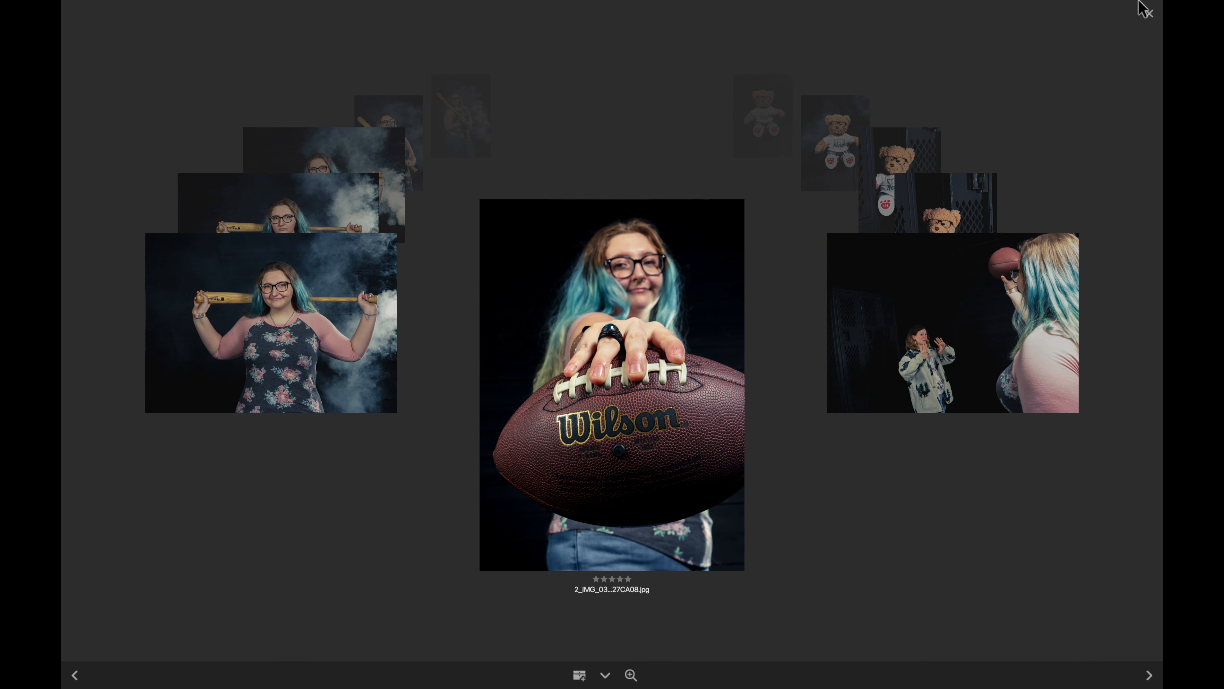
{"action": "left_click", "coordinate": [1150, 14]}
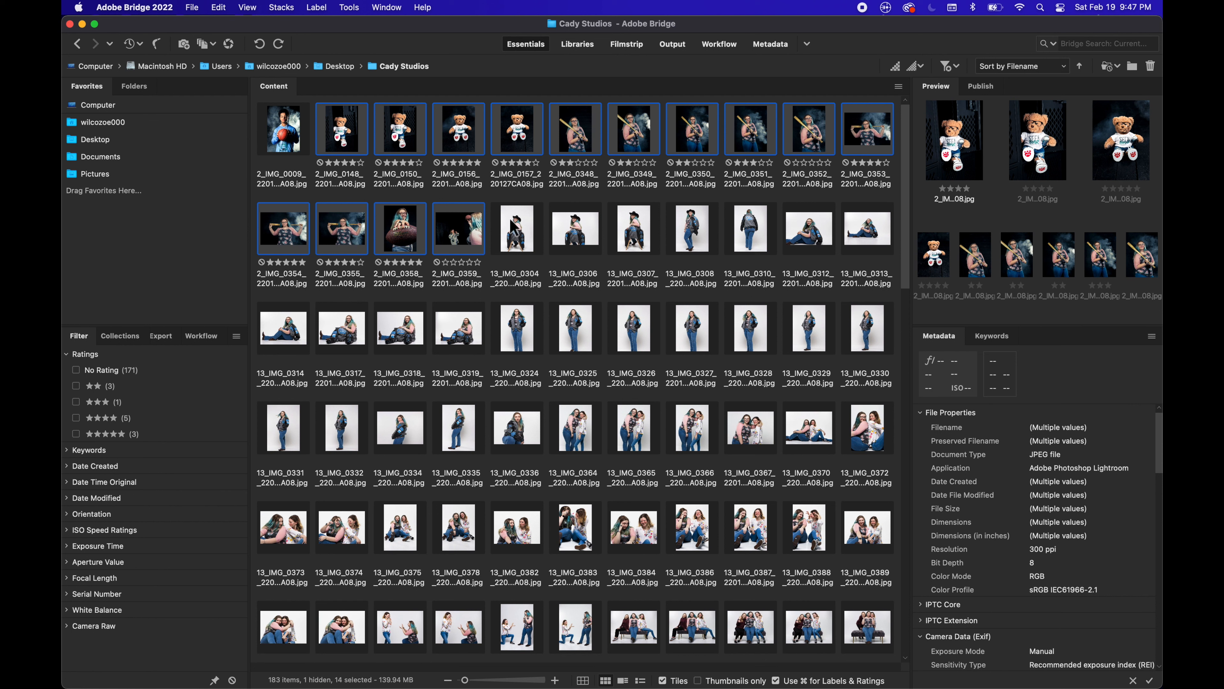
Step: Look over the collections, export and workflow options, and return to the expanded rating filters
{"action": "left_click", "coordinate": [529, 232]}
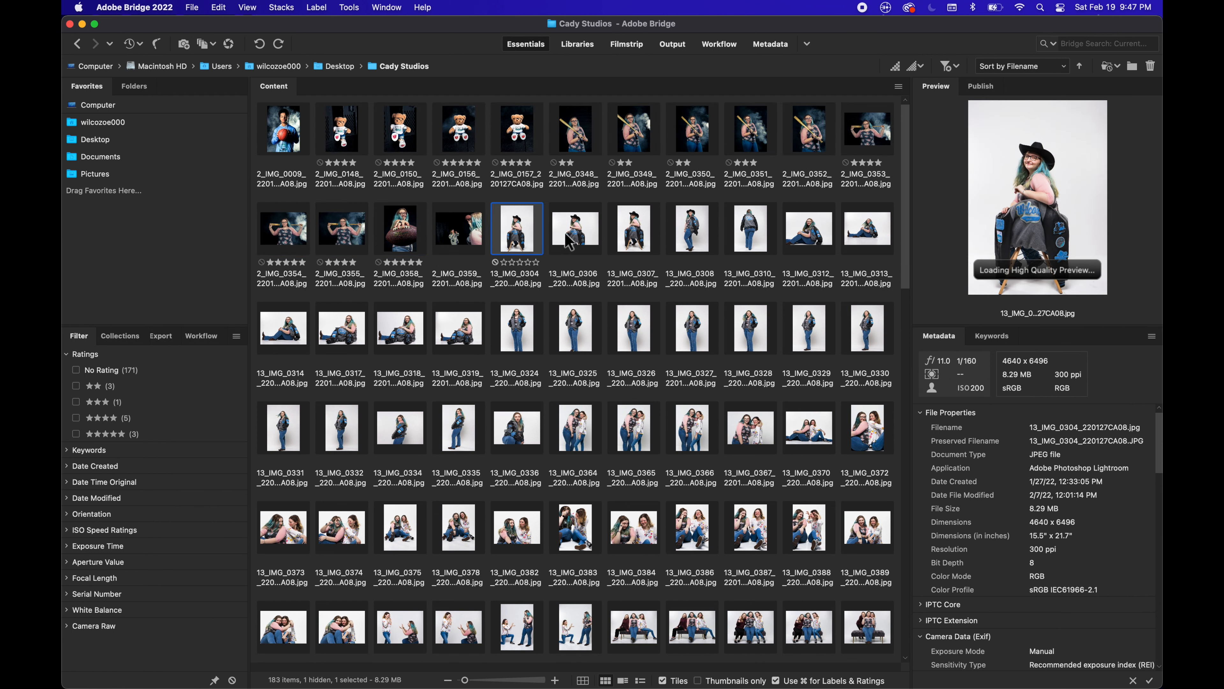
{"action": "left_click", "coordinate": [506, 145]}
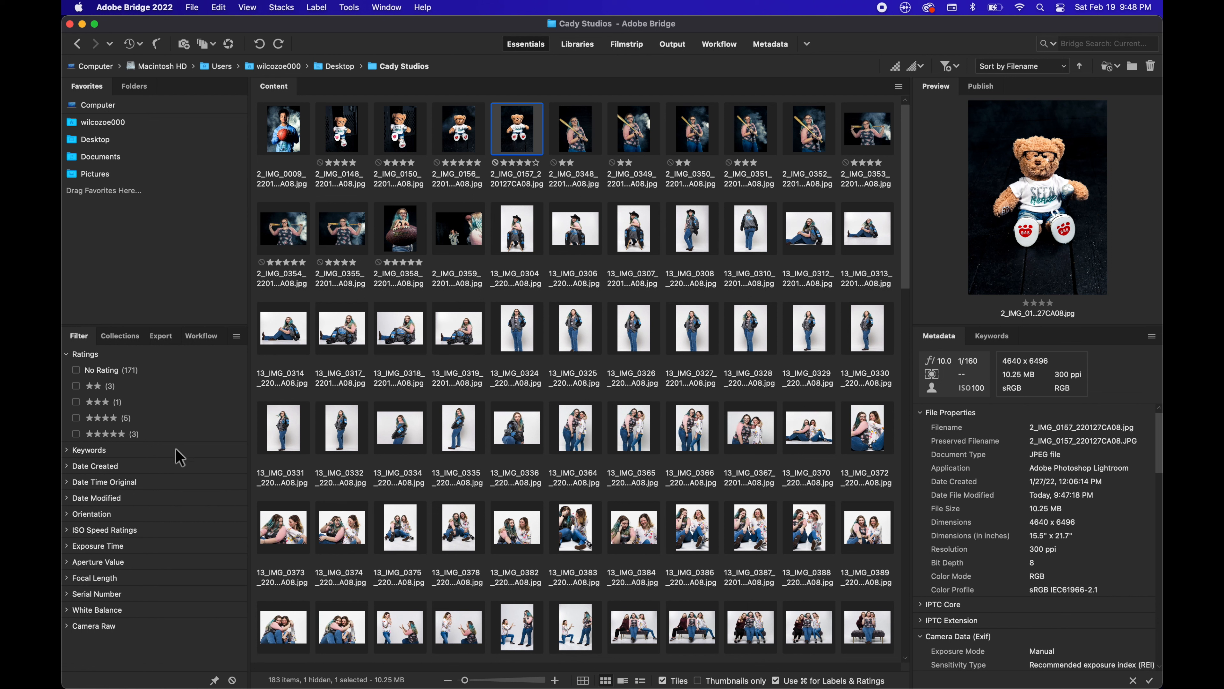
{"action": "left_click", "coordinate": [73, 355]}
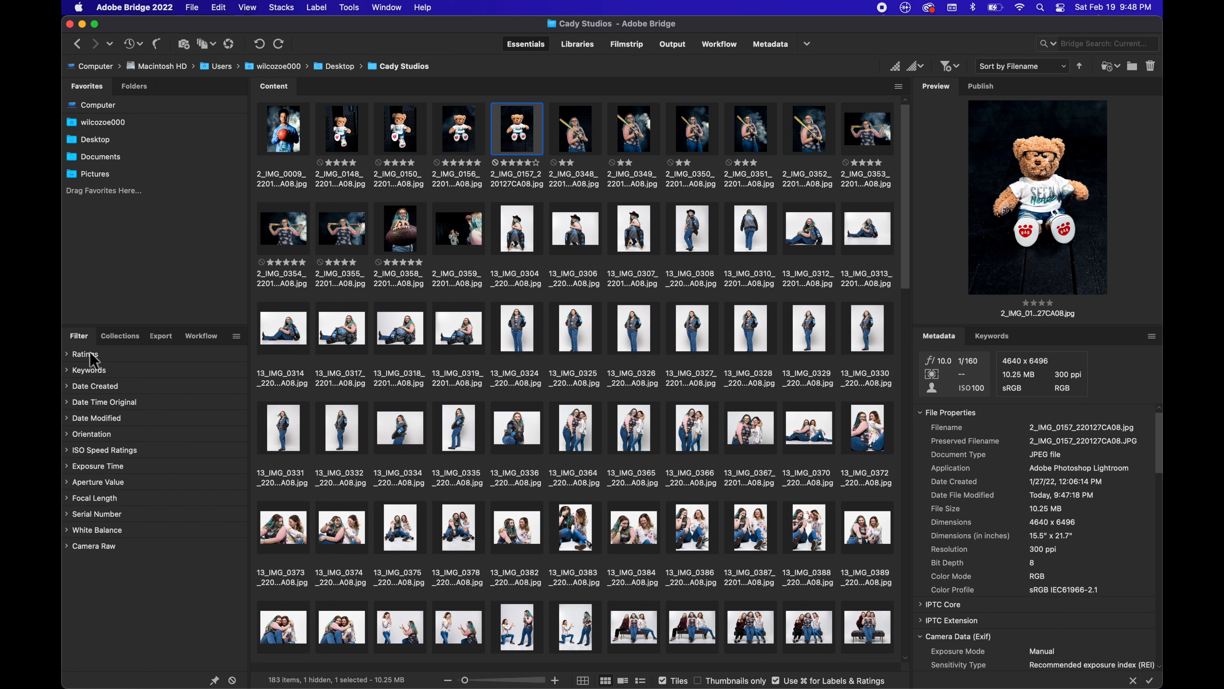
{"action": "left_click", "coordinate": [112, 338]}
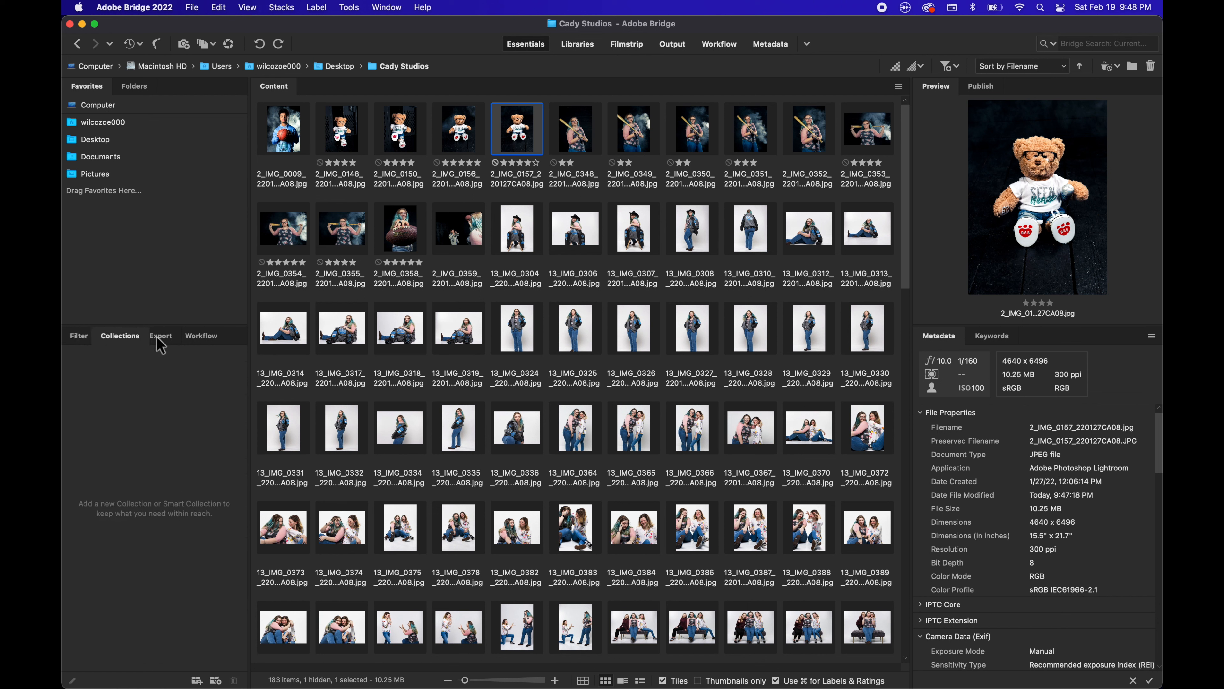
{"action": "left_click", "coordinate": [161, 336]}
{"action": "left_click", "coordinate": [202, 338]}
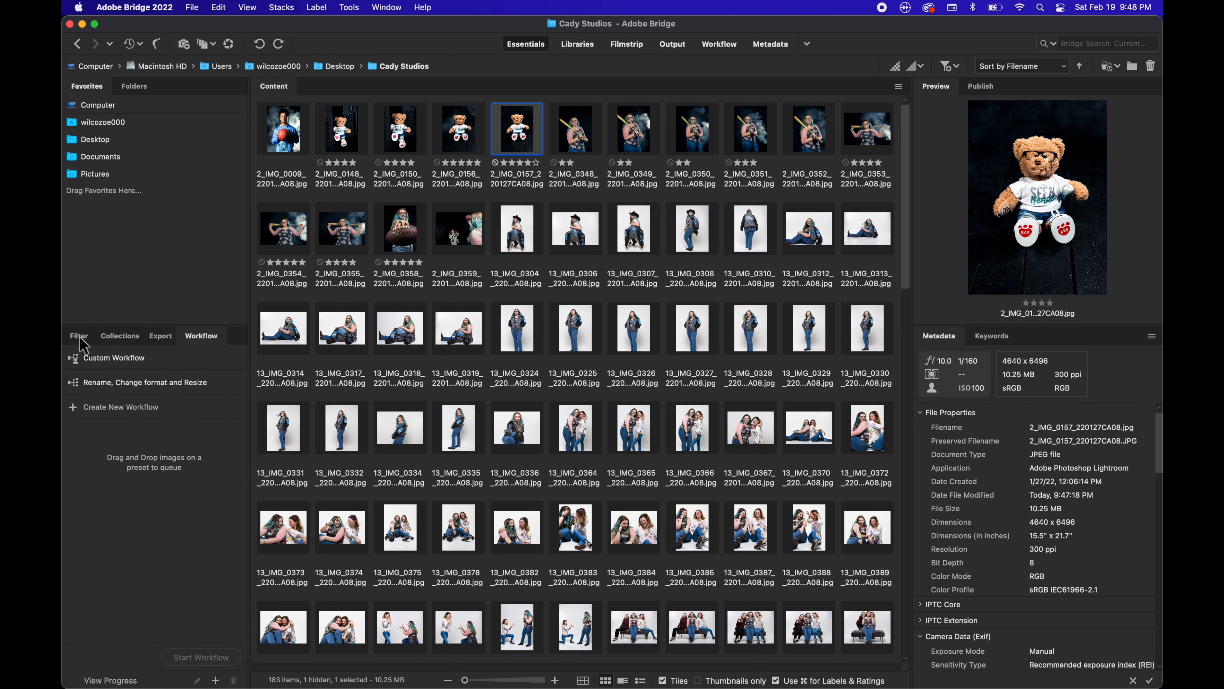
{"action": "left_click", "coordinate": [78, 337]}
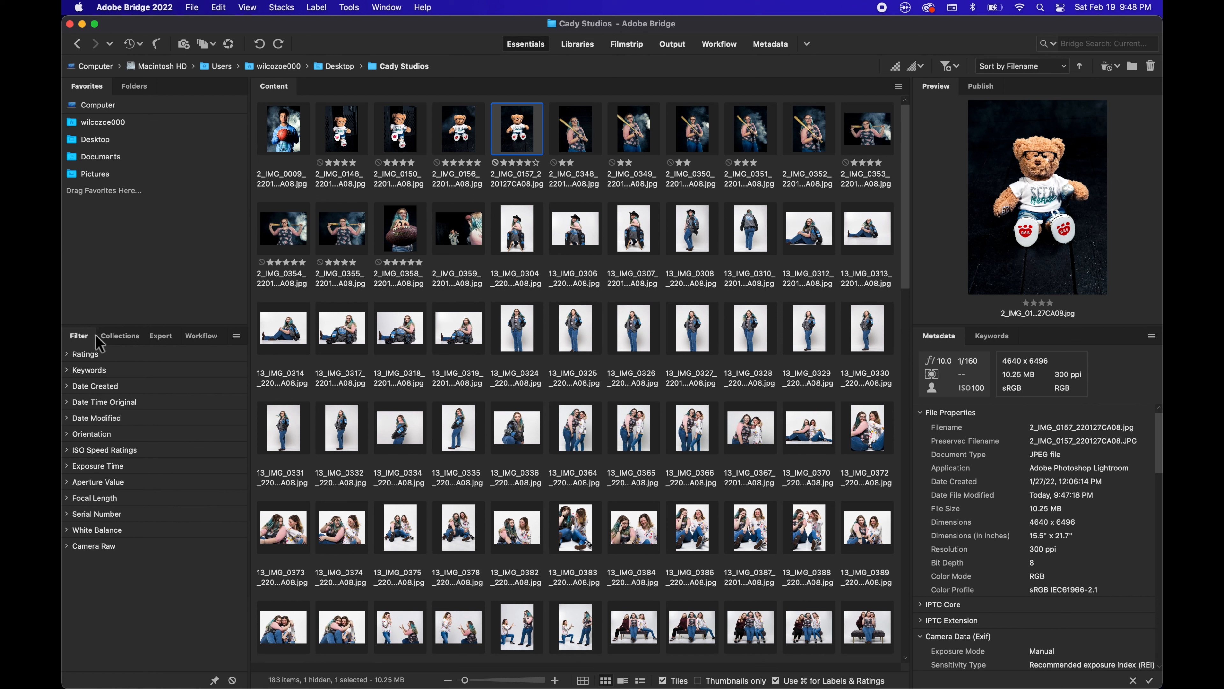
{"action": "left_click", "coordinate": [67, 355]}
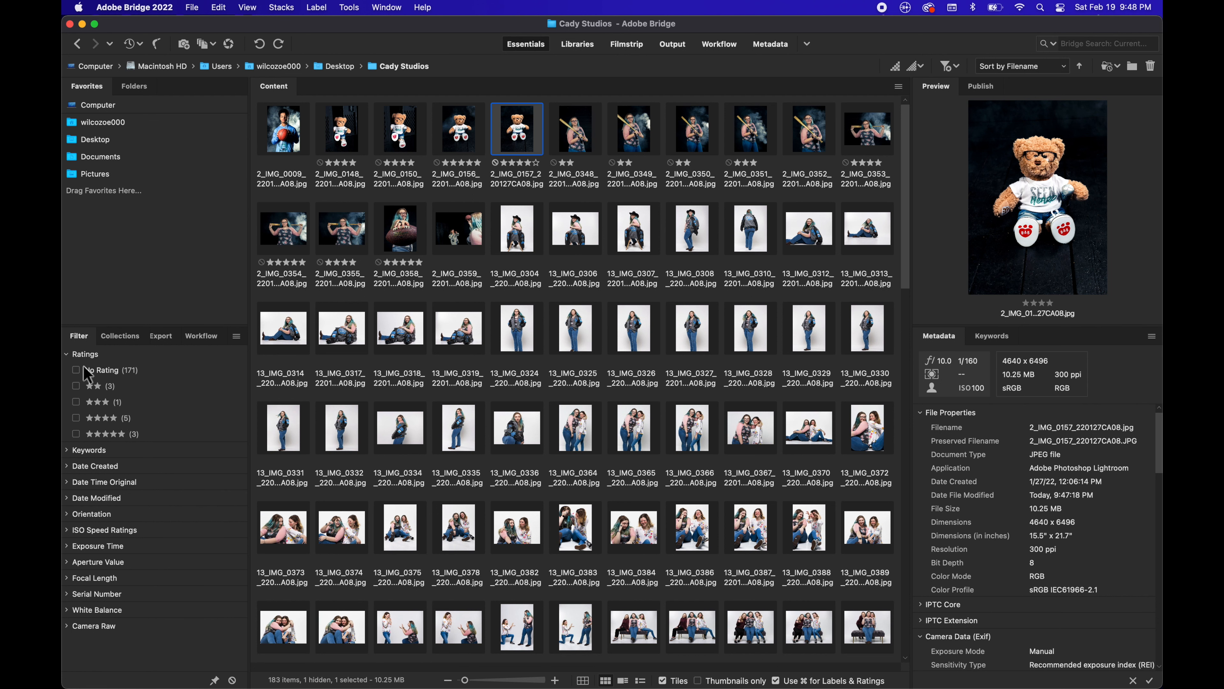
Step: Filter the folder to the two-, three- and four-star photos, and clear these rating filters
{"action": "left_click", "coordinate": [94, 386]}
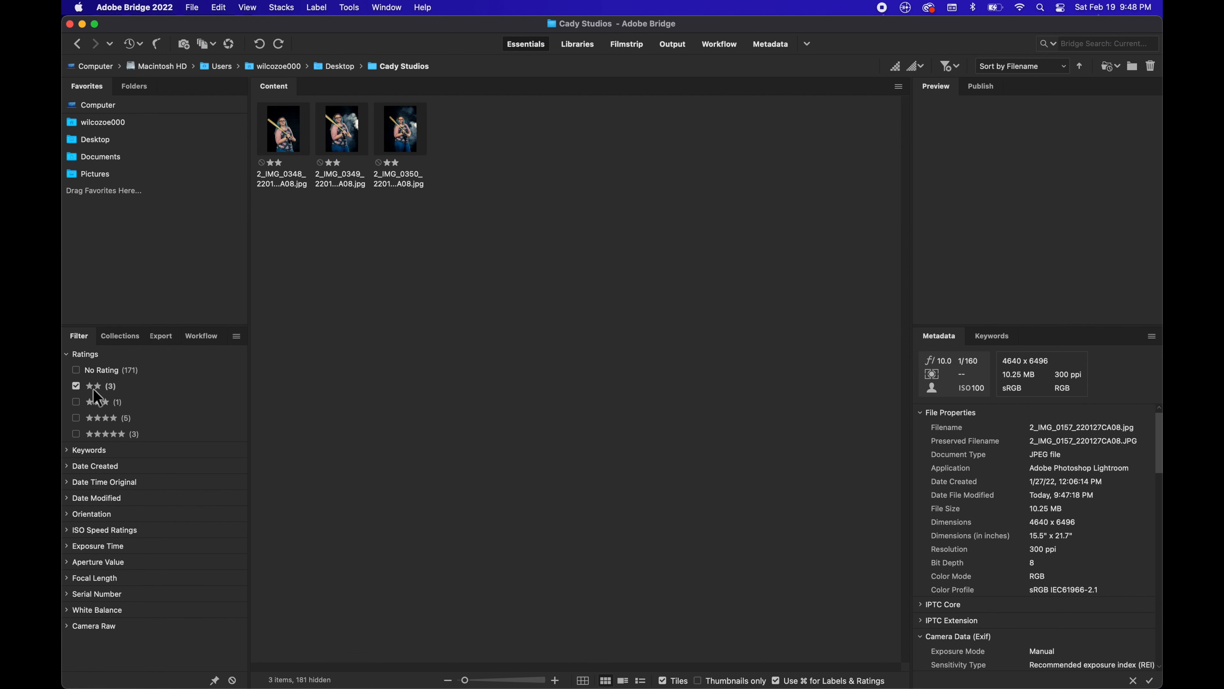
{"action": "left_click_drag", "start_coordinate": [450, 220], "coordinate": [468, 249]}
{"action": "left_click", "coordinate": [127, 400]}
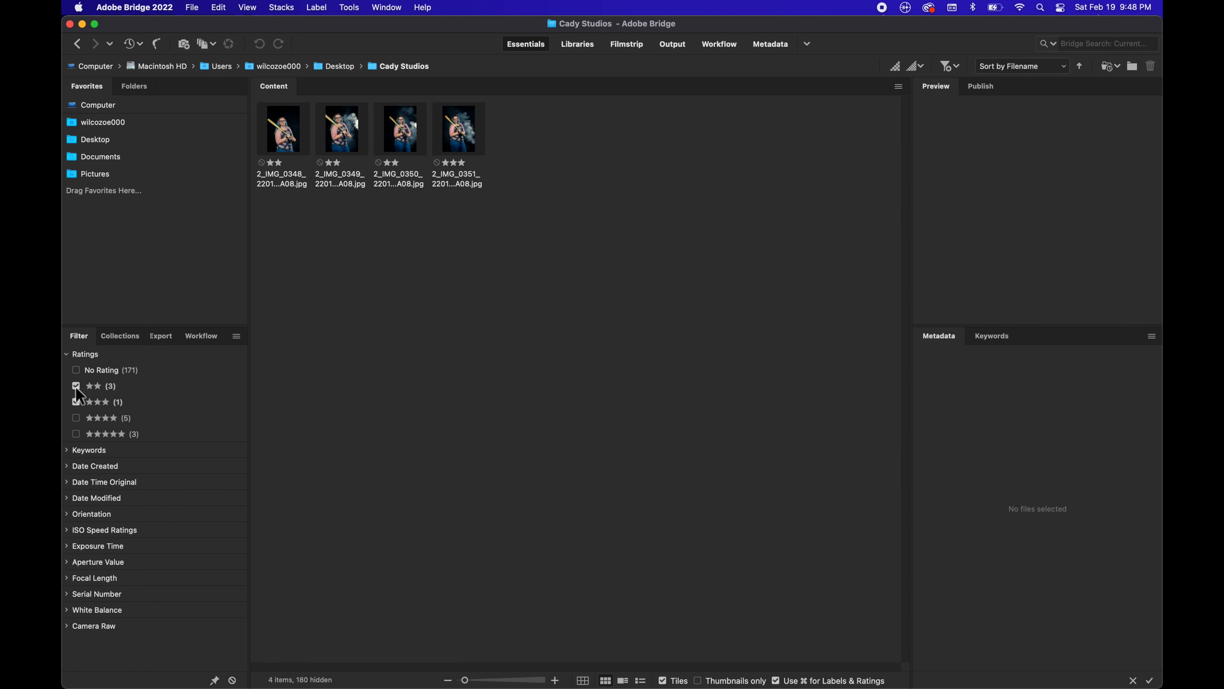
{"action": "left_click", "coordinate": [75, 418]}
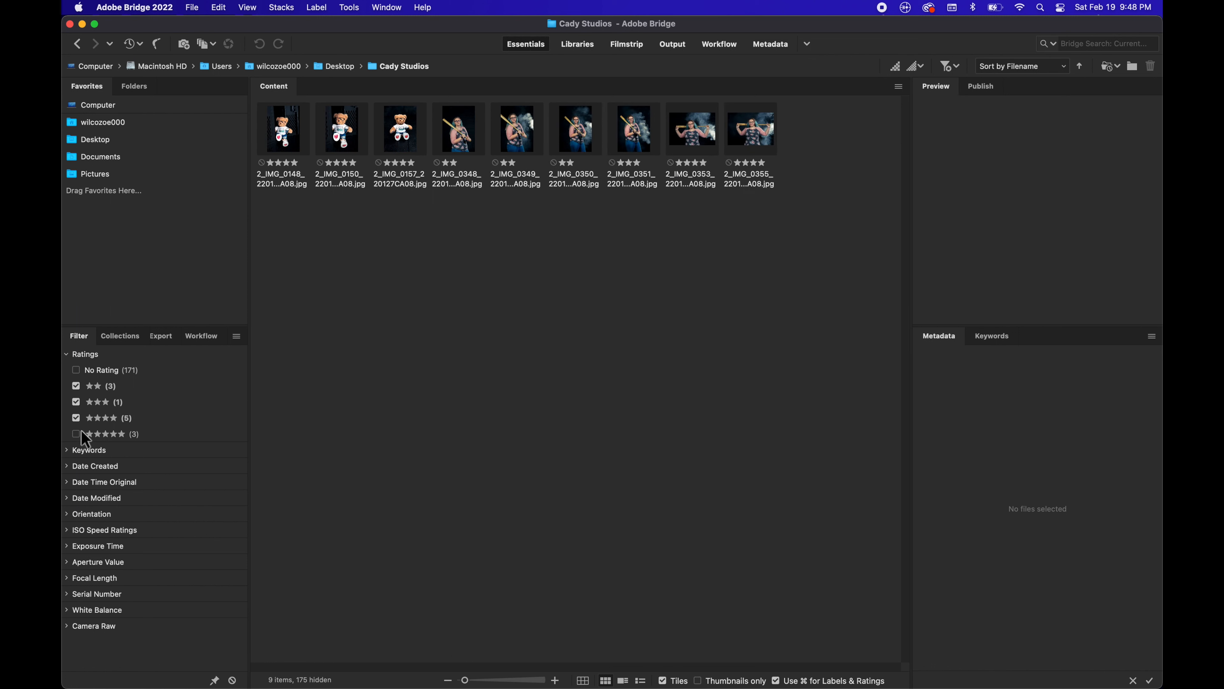
{"action": "left_click", "coordinate": [76, 418]}
{"action": "left_click", "coordinate": [75, 402]}
{"action": "left_click", "coordinate": [75, 386]}
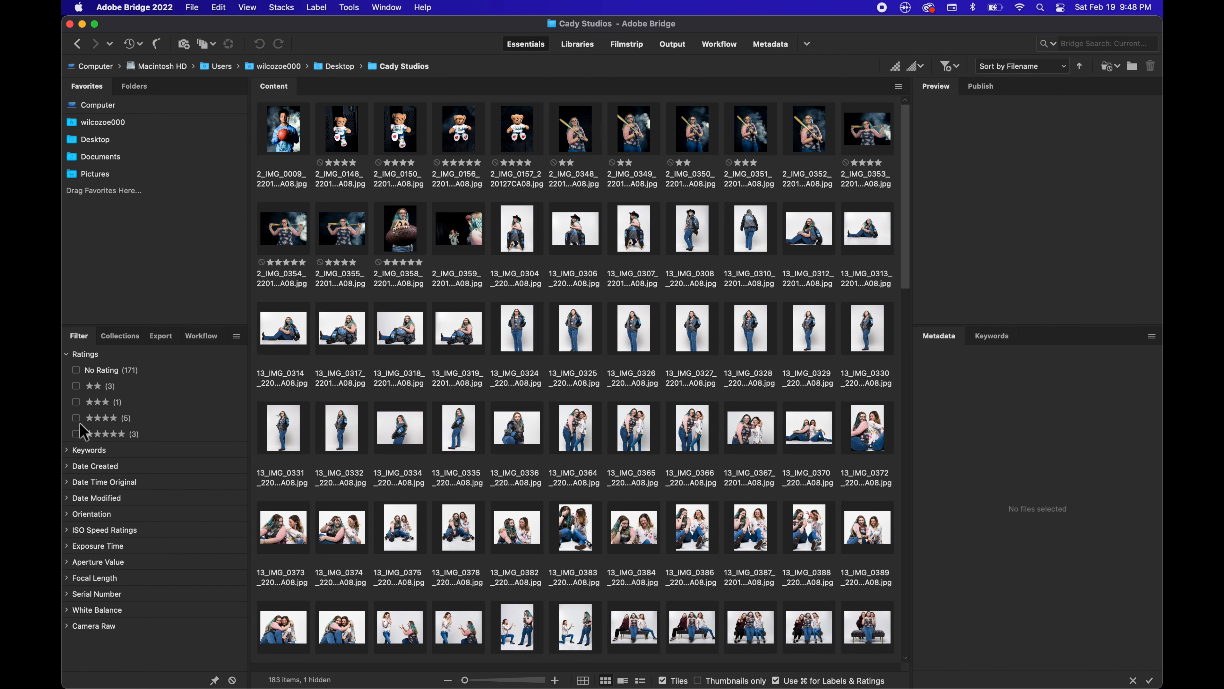
Step: Filter the folder to the photos rated three, four and five stars, and remove the filter again
{"action": "left_click", "coordinate": [76, 402]}
{"action": "left_click", "coordinate": [76, 418]}
{"action": "left_click", "coordinate": [75, 433]}
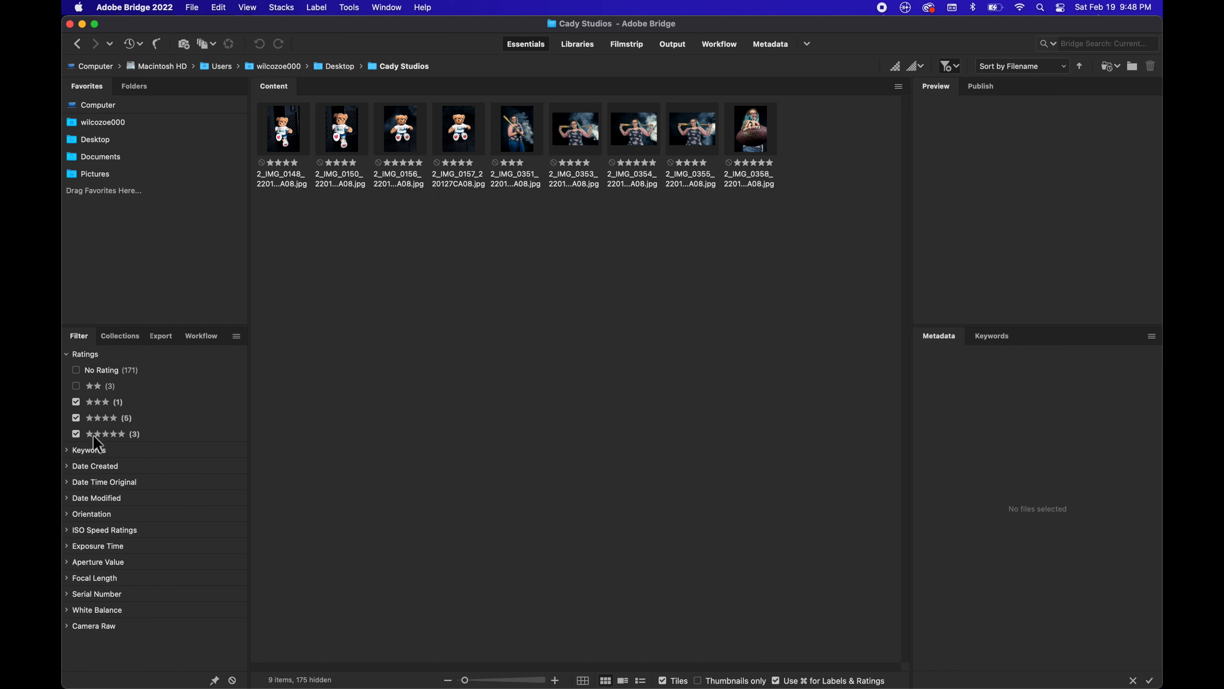
{"action": "left_click", "coordinate": [76, 403]}
{"action": "left_click", "coordinate": [76, 418]}
{"action": "left_click", "coordinate": [75, 434]}
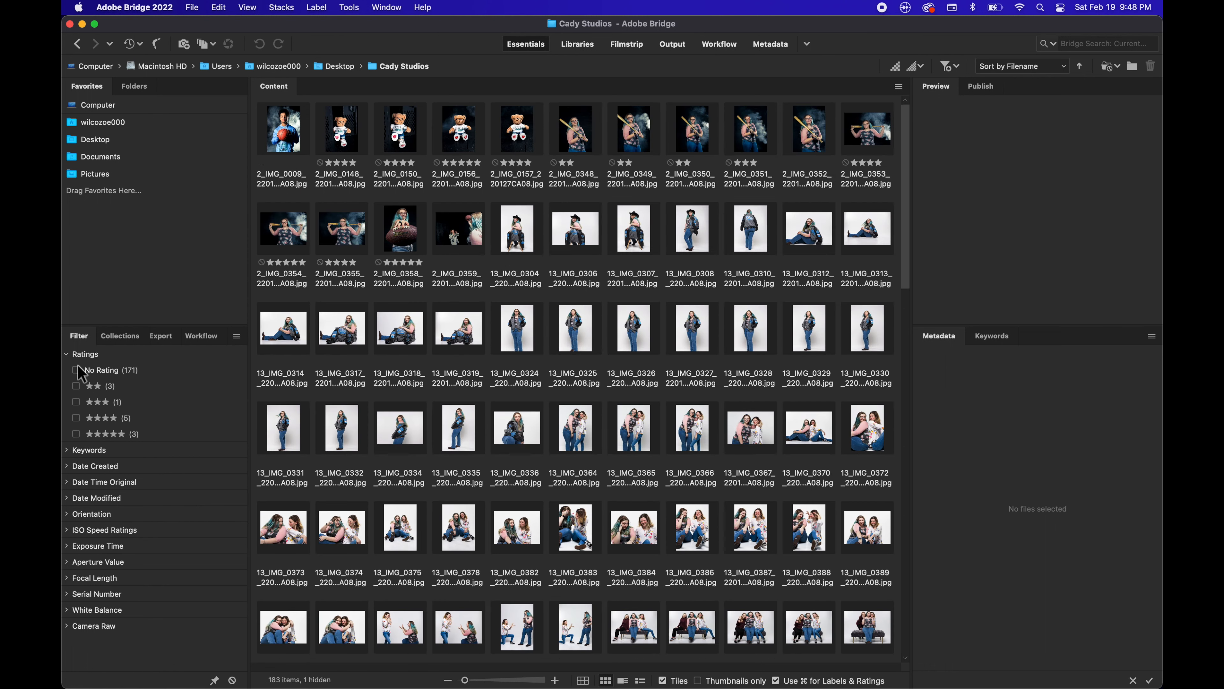
Step: Browse only the unrated photos, and switch the filter to the two-star ones
{"action": "left_click", "coordinate": [76, 370]}
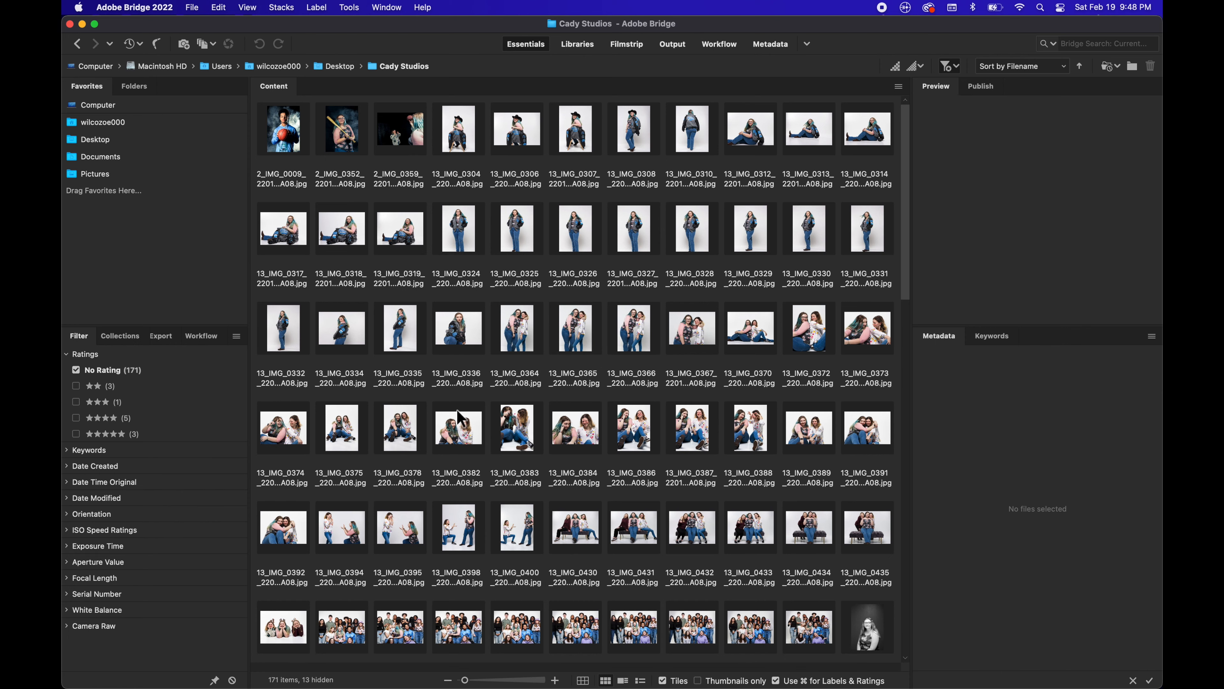
{"action": "scroll", "coordinate": [459, 416], "scroll_direction": "down", "scroll_amount": 10}
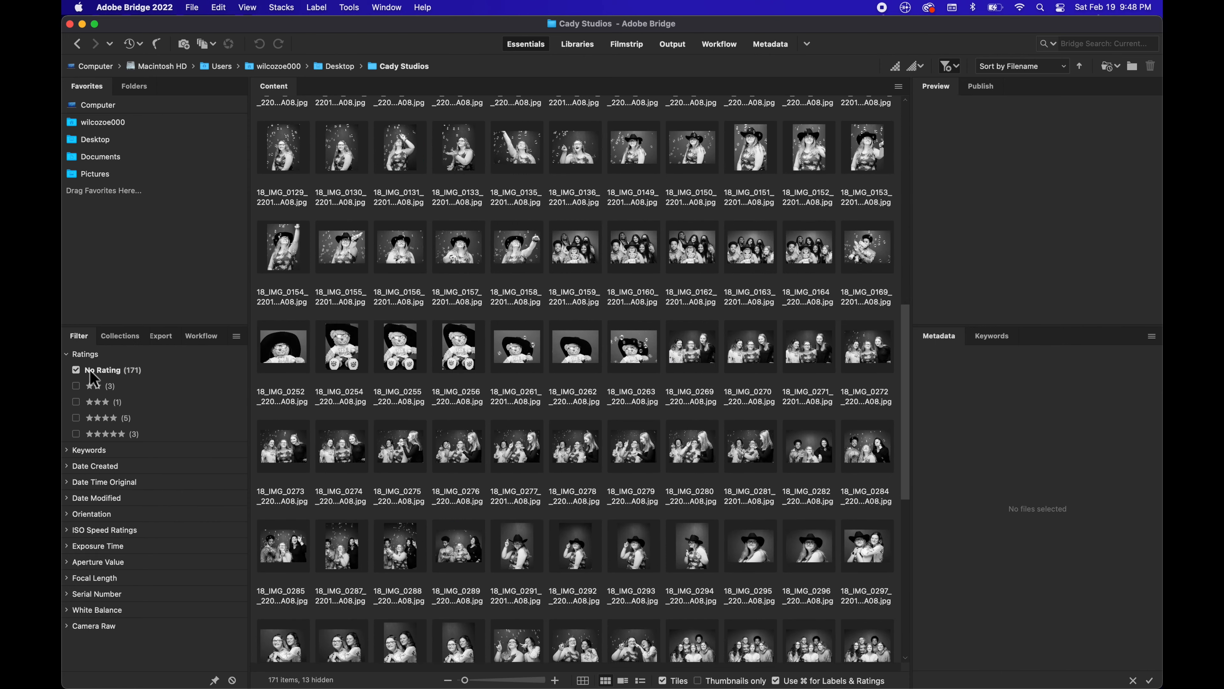
{"action": "left_click", "coordinate": [76, 386]}
{"action": "left_click", "coordinate": [79, 369]}
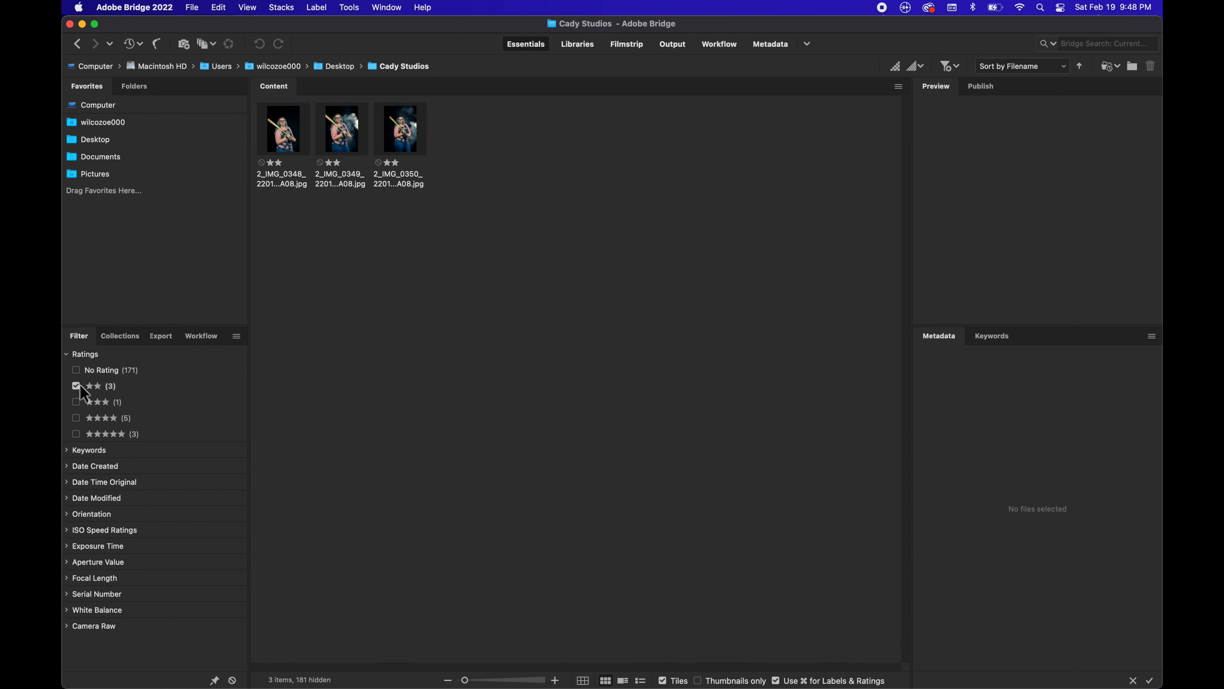
Step: Replace the two-star filter with a five-star filter, and clear it after viewing those photos
{"action": "left_click", "coordinate": [77, 386]}
{"action": "left_click", "coordinate": [77, 434]}
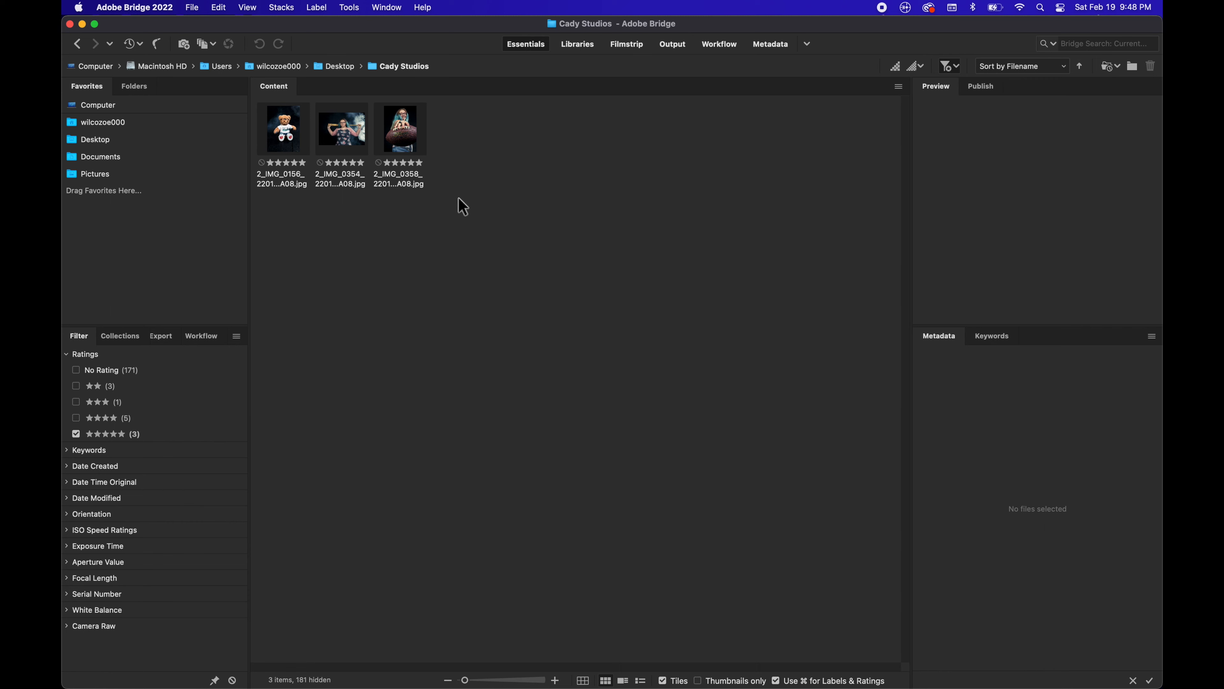
{"action": "left_click", "coordinate": [77, 433]}
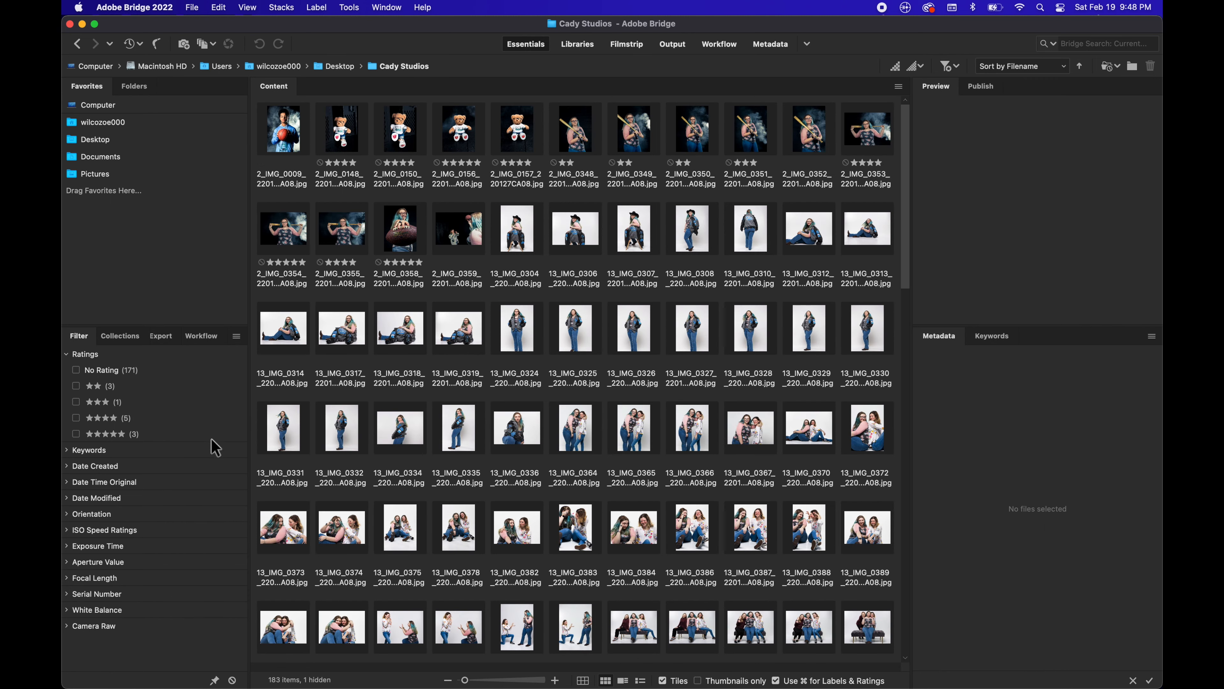
Step: Browse through the entire folder, and temporarily filter it to the photos with no rating
{"action": "scroll", "coordinate": [490, 418], "scroll_direction": "down", "scroll_amount": 10}
{"action": "scroll", "coordinate": [490, 418], "scroll_direction": "up", "scroll_amount": 4}
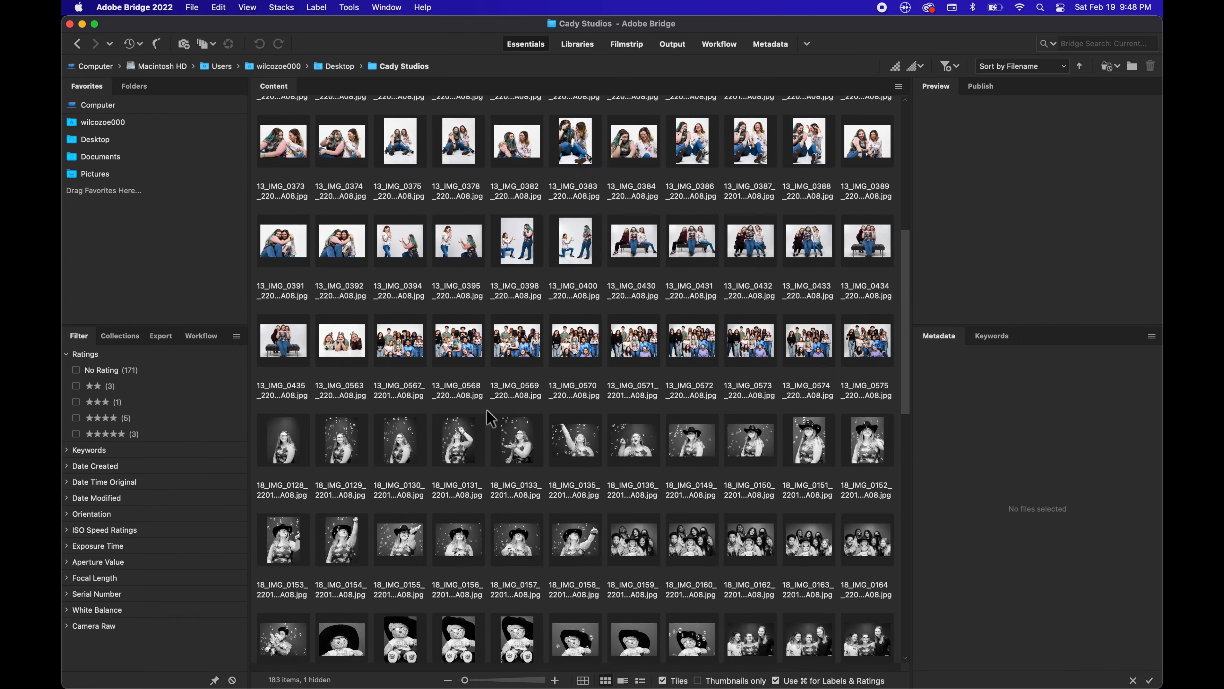
{"action": "scroll", "coordinate": [490, 418], "scroll_direction": "down", "scroll_amount": 12}
{"action": "scroll", "coordinate": [490, 418], "scroll_direction": "up", "scroll_amount": 20}
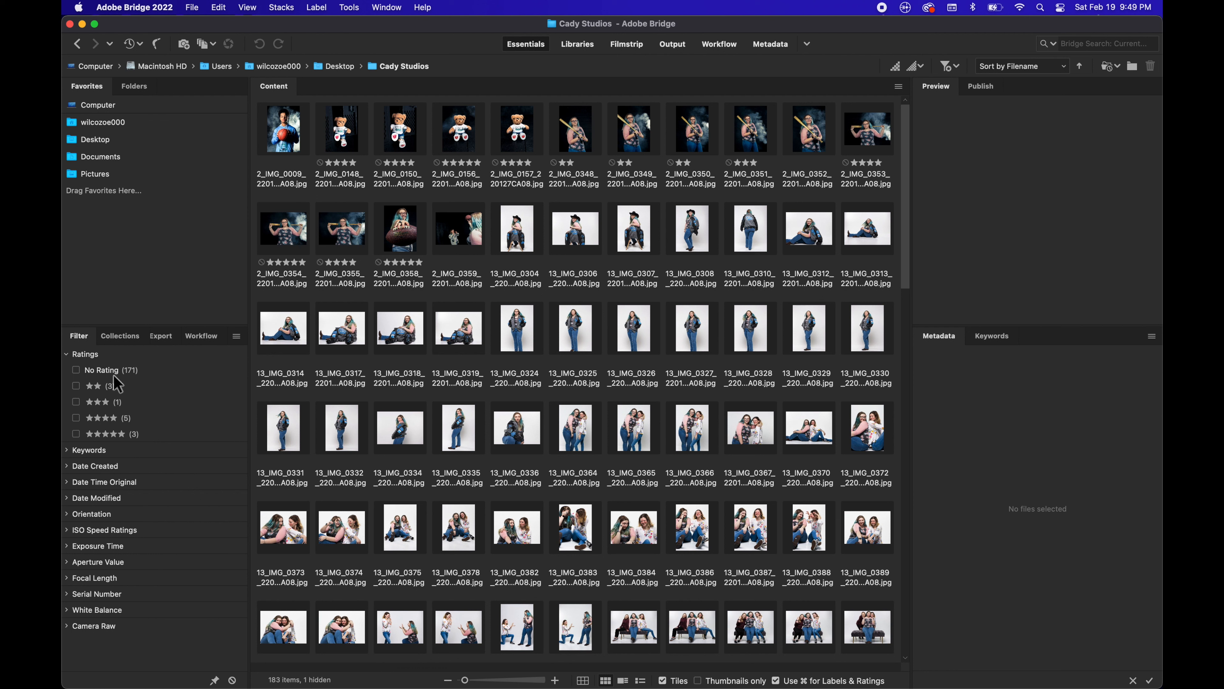
{"action": "left_click", "coordinate": [76, 371]}
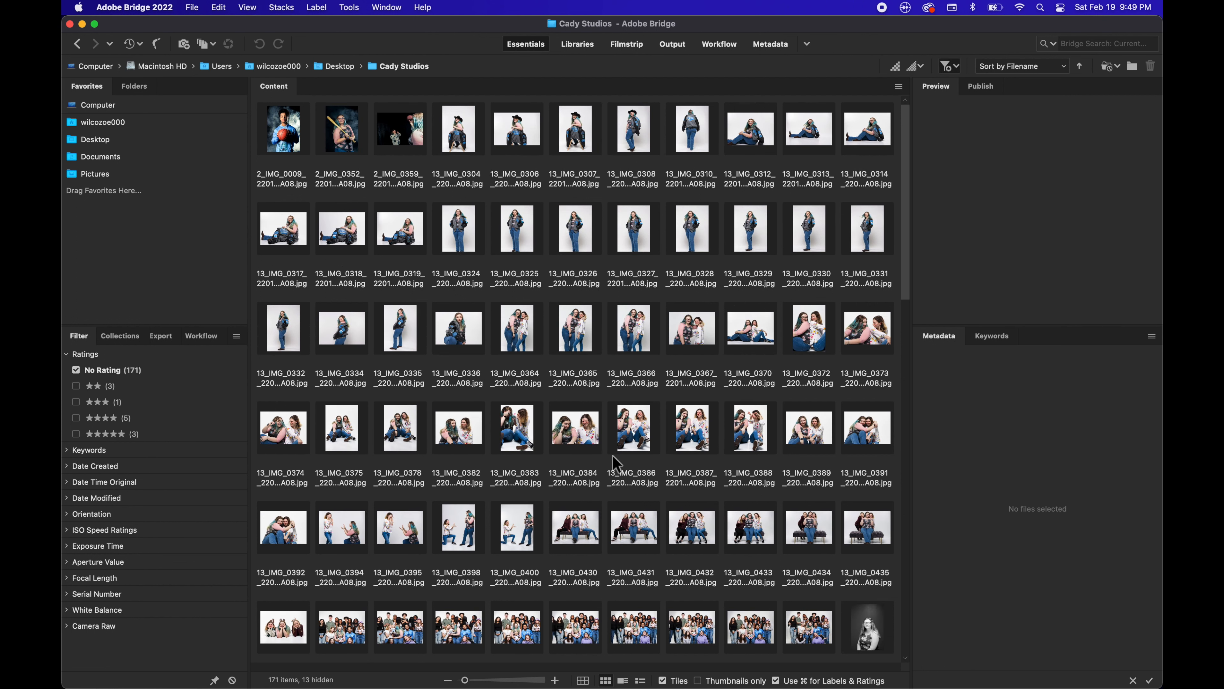
{"action": "left_click", "coordinate": [76, 370]}
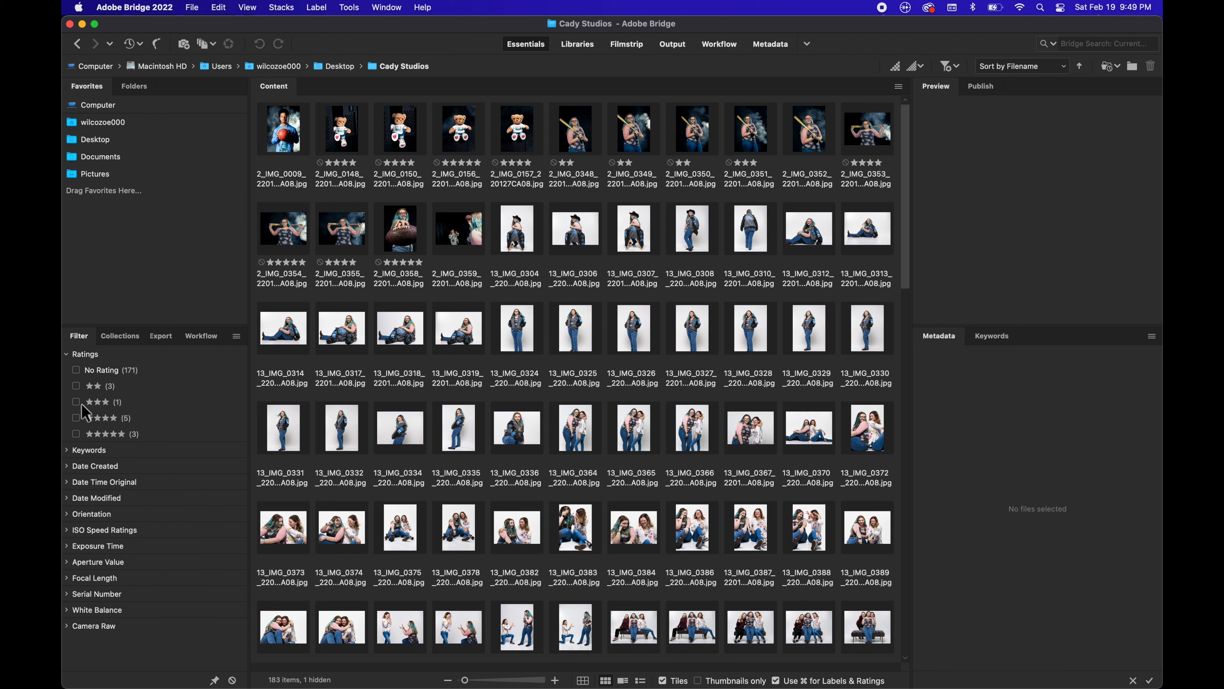
Step: Filter the folder to the two-star photos and select all of them
{"action": "left_click", "coordinate": [76, 386]}
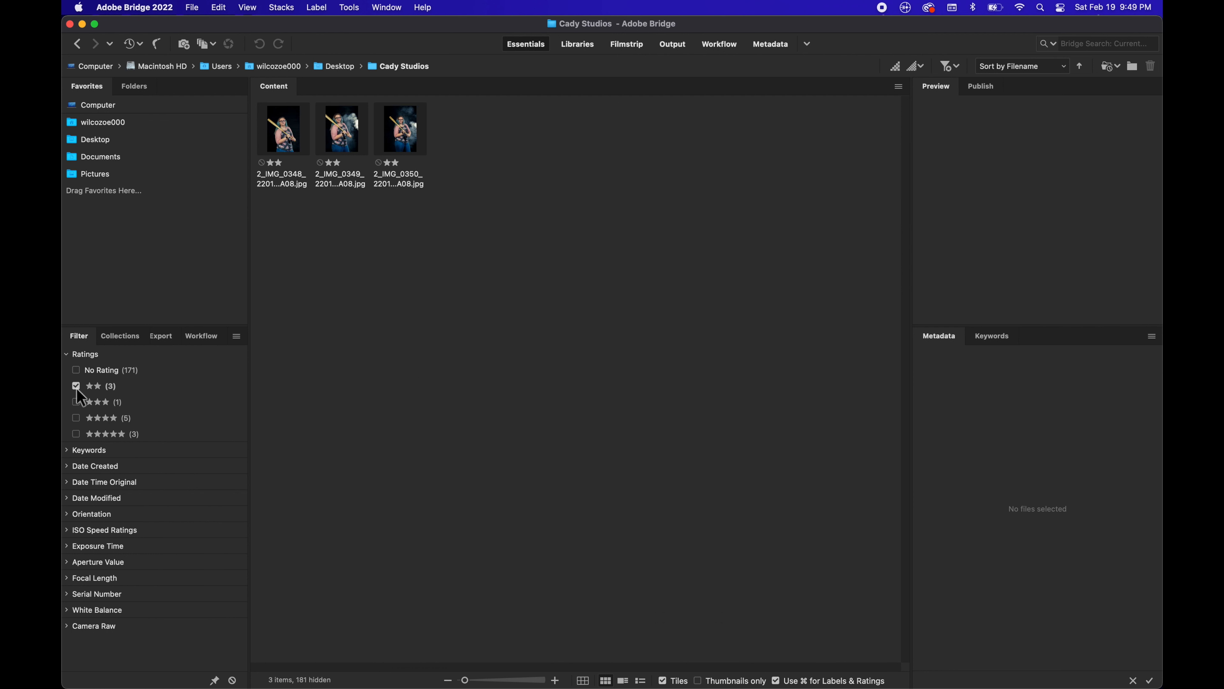
{"action": "left_click_drag", "start_coordinate": [455, 230], "coordinate": [496, 201]}
{"action": "left_click_drag", "start_coordinate": [453, 235], "coordinate": [274, 127]}
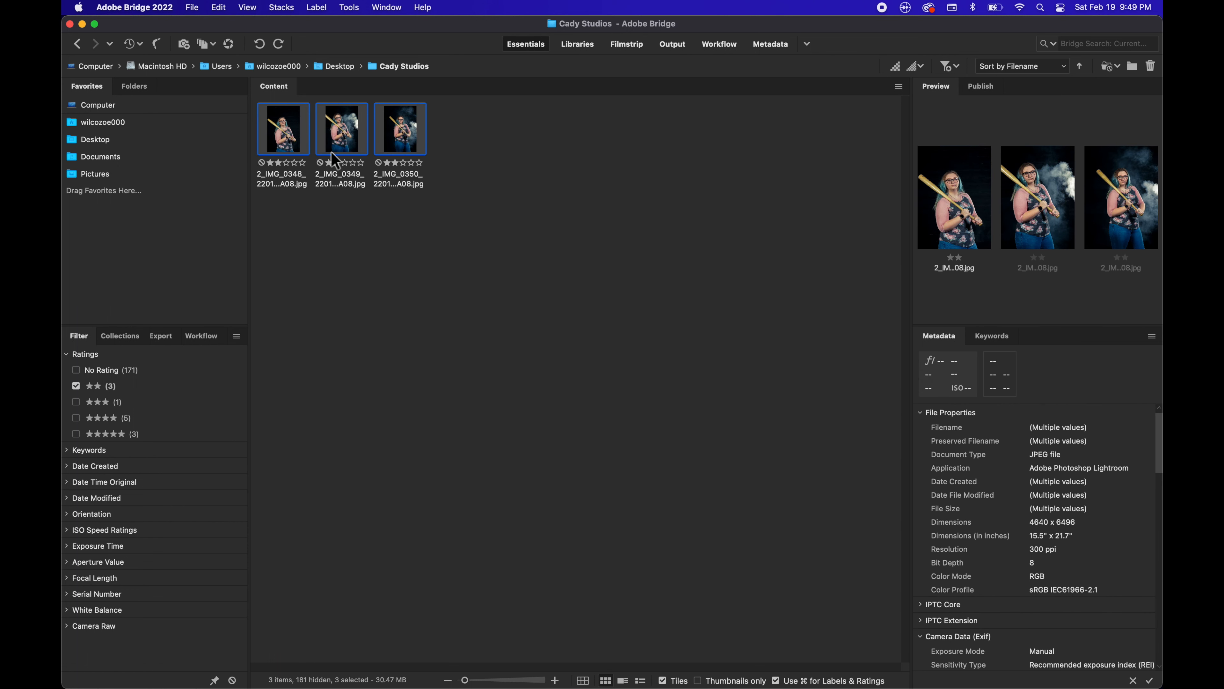
Step: Start a Batch Rename of the selected photos and clear the text portion of the new filenames
{"action": "left_click", "coordinate": [251, 11]}
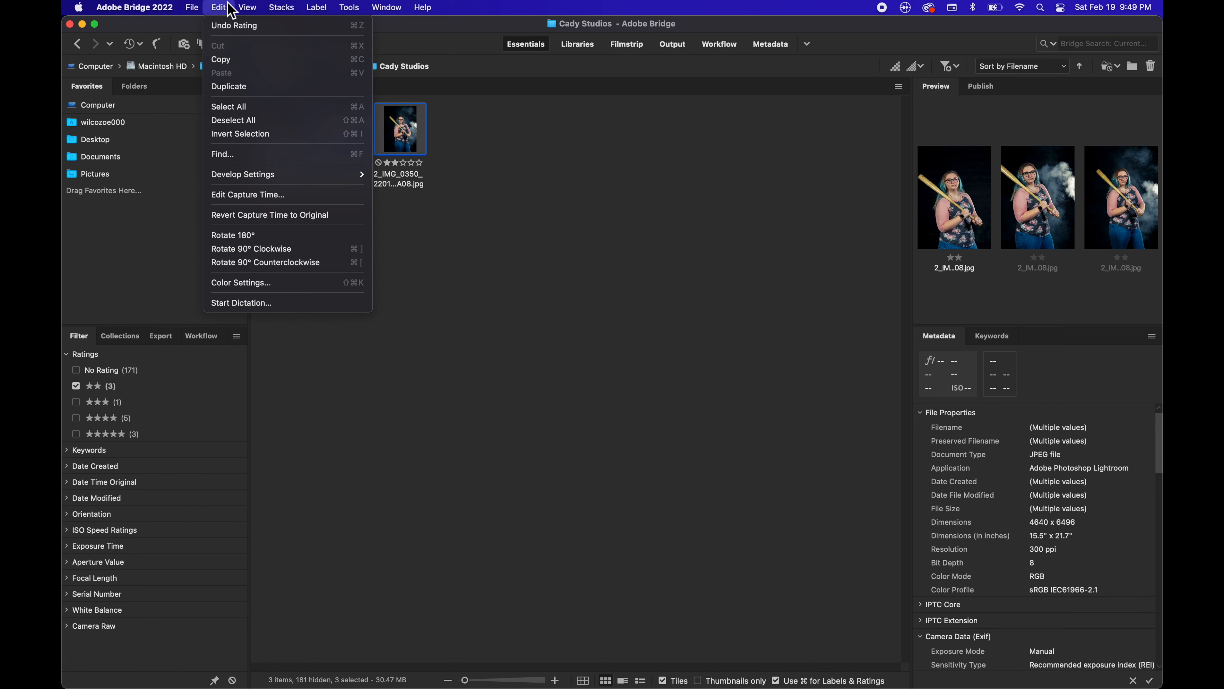
{"action": "mouse_move", "coordinate": [201, 9]}
{"action": "mouse_move", "coordinate": [350, 9]}
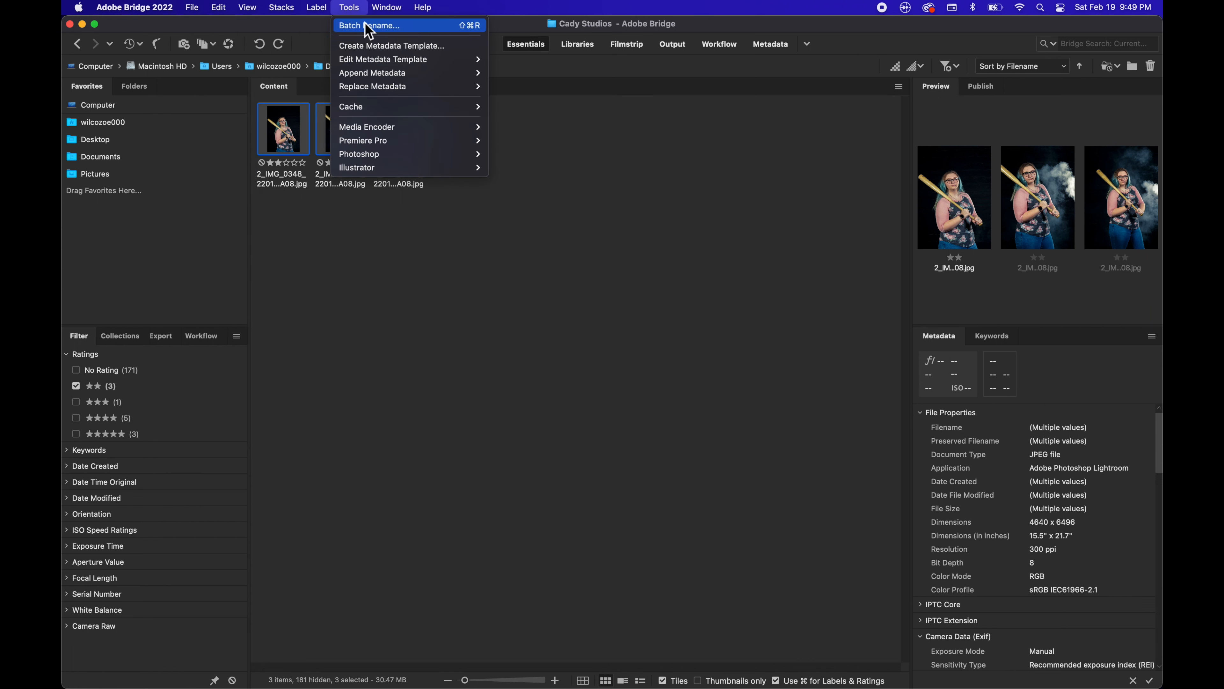
{"action": "left_click", "coordinate": [369, 27]}
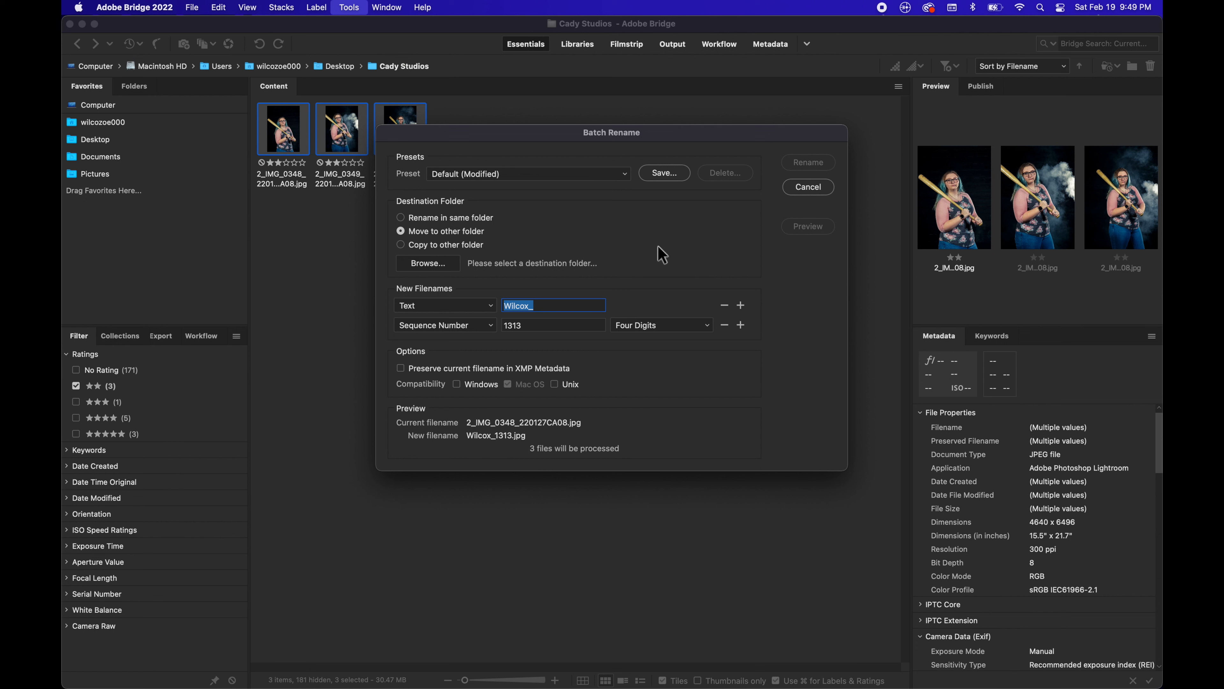
{"action": "key", "text": "BackSpace"}
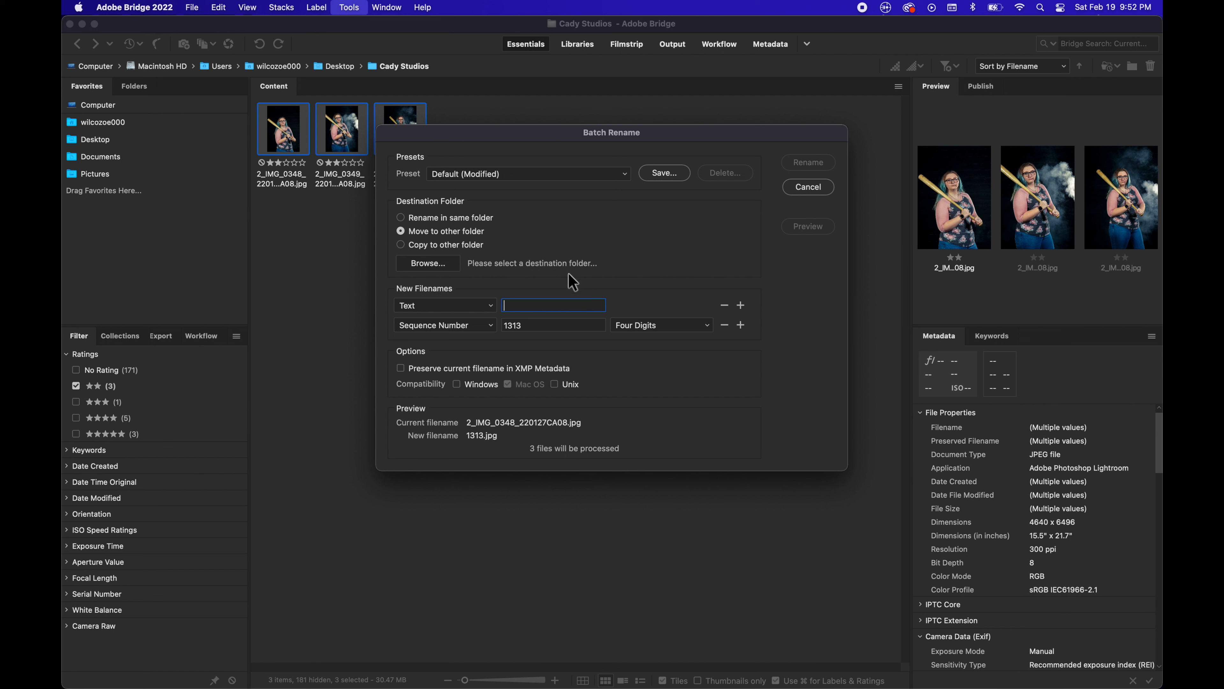
Step: Create a folder named Youtube Example inside Cady Studios while choosing the batch rename's destination folder
{"action": "left_click", "coordinate": [428, 263]}
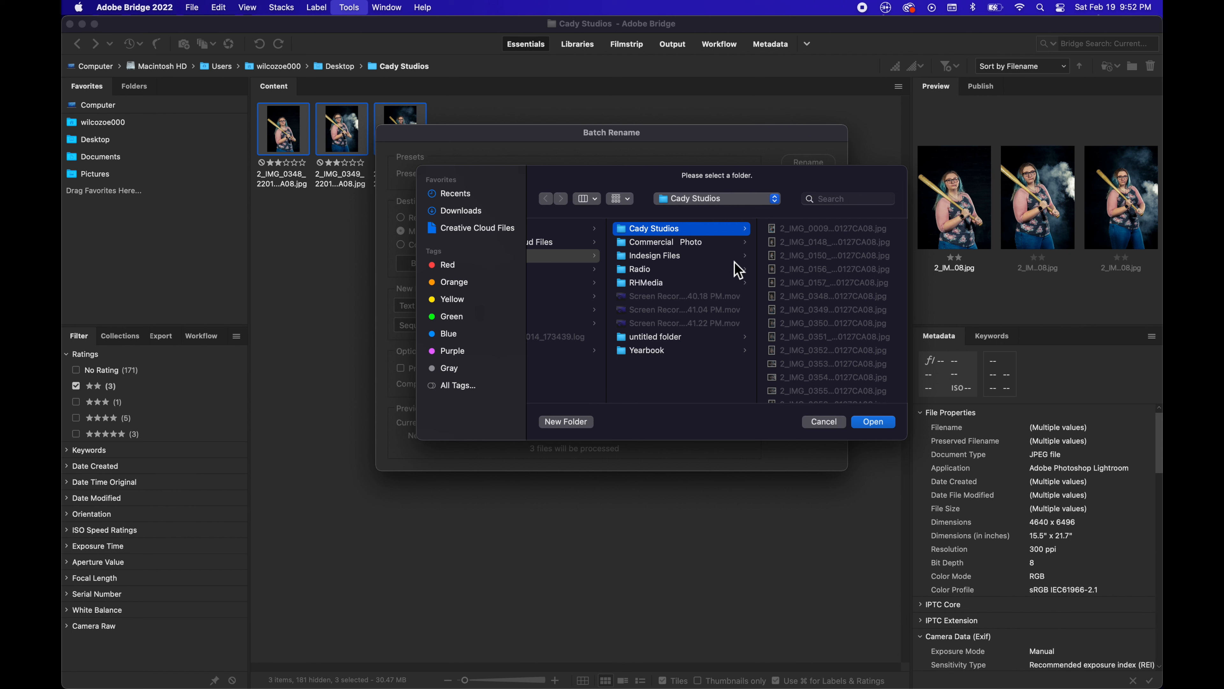
{"action": "scroll", "coordinate": [732, 276], "scroll_direction": "right", "scroll_amount": 1}
{"action": "left_click", "coordinate": [578, 426]}
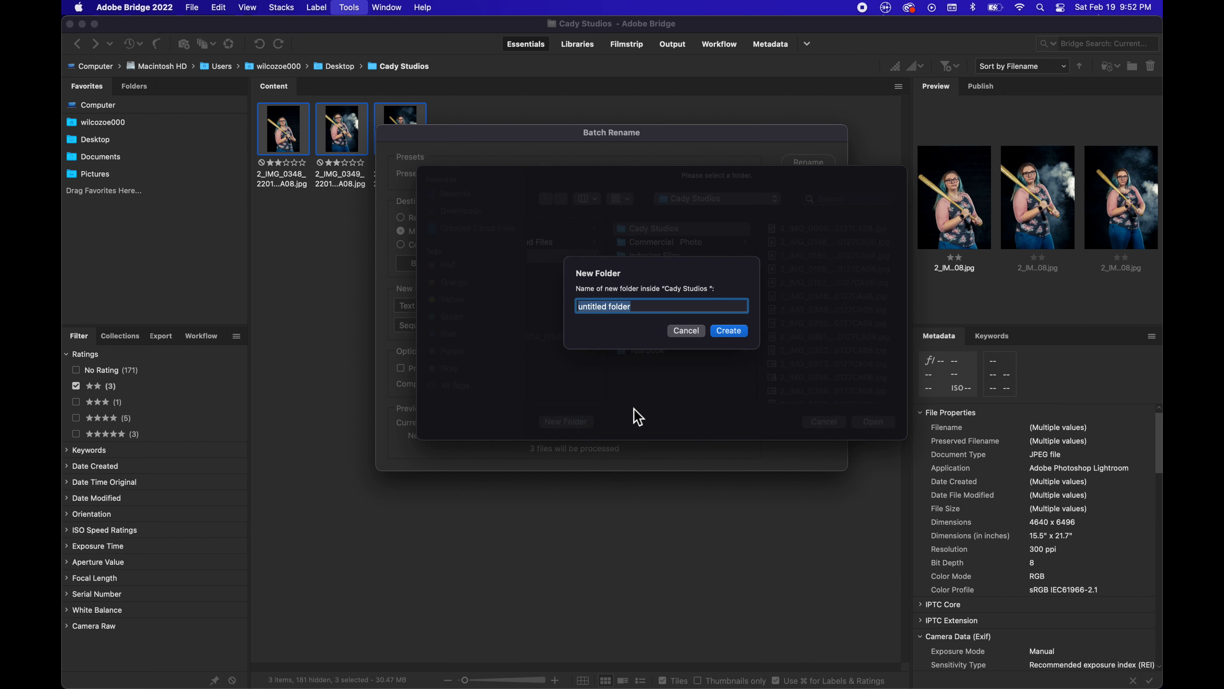
{"action": "key", "text": "BackSpace"}
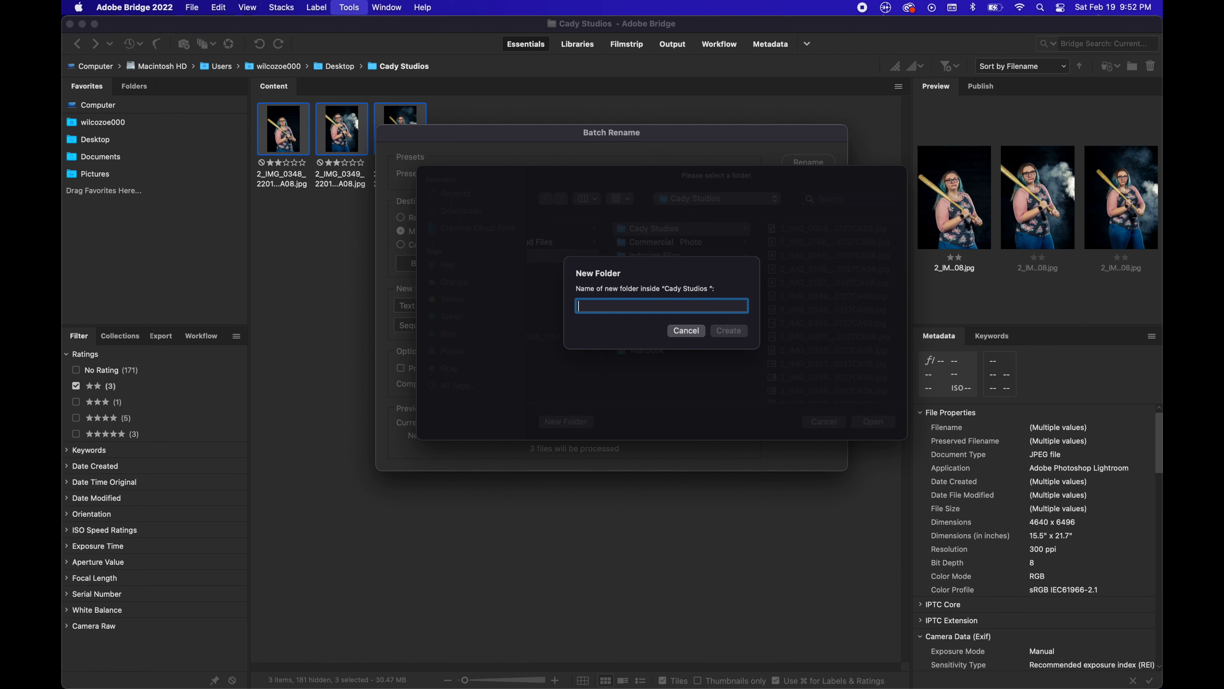
{"action": "type", "text": "Youtube Example"}
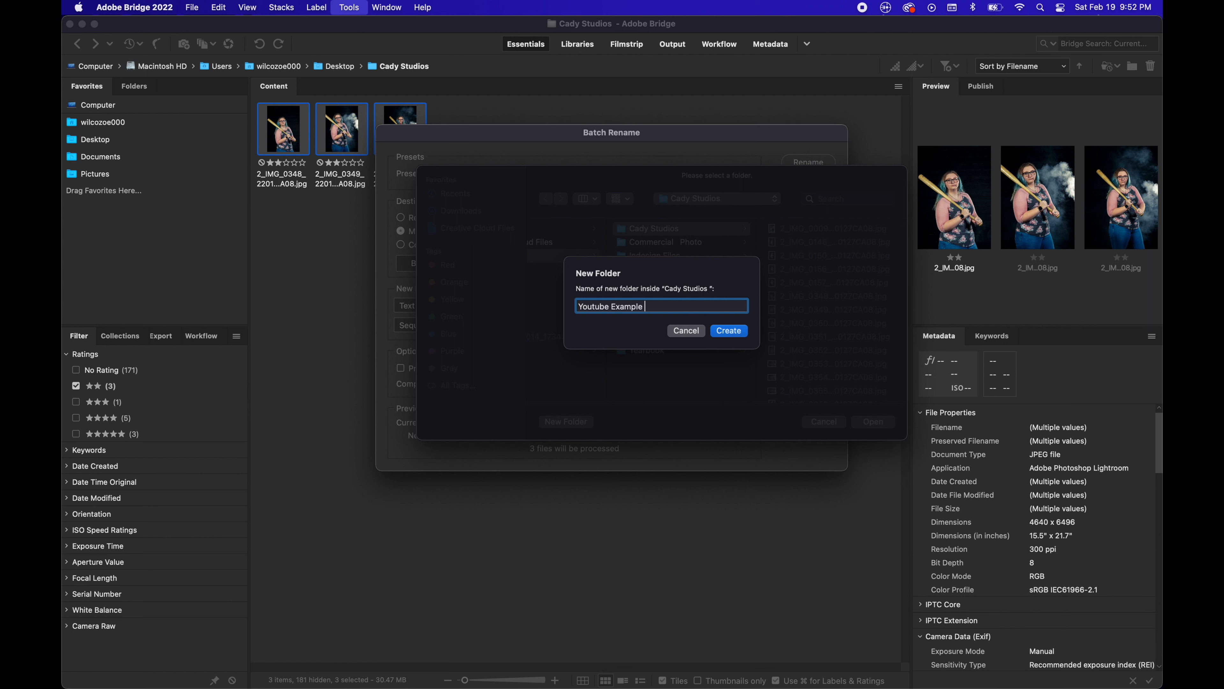
{"action": "left_click", "coordinate": [742, 334]}
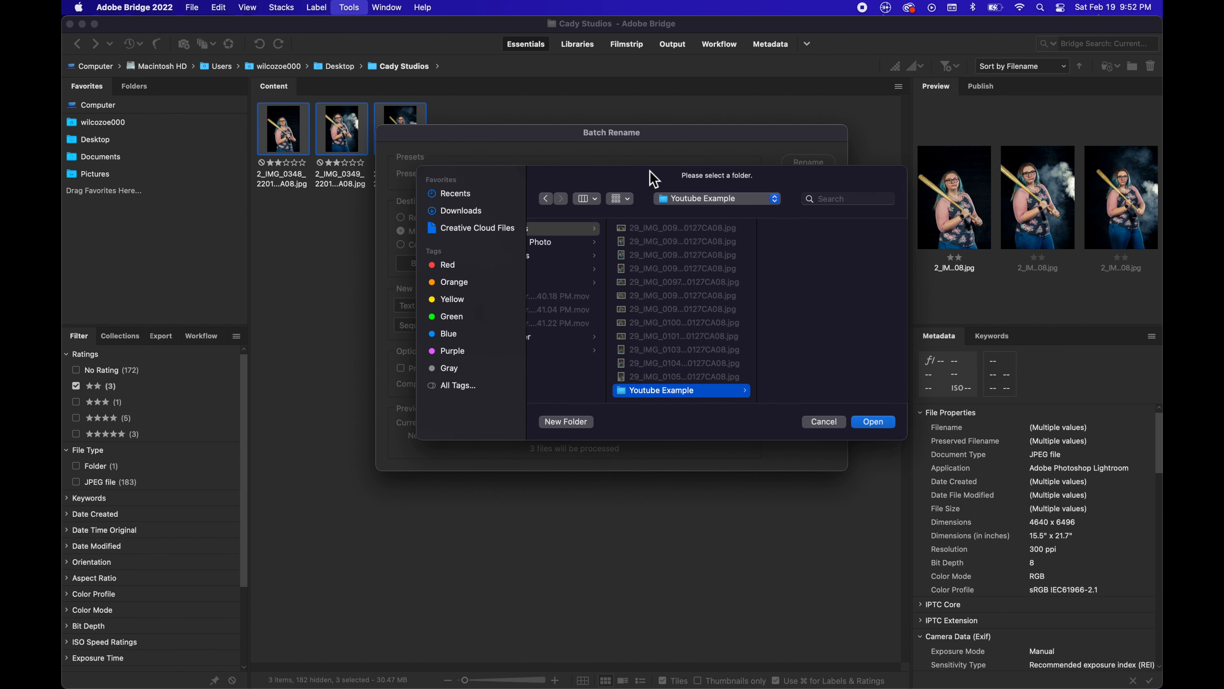
Step: Choose the Youtube Example folder inside Cady Studios as the destination for the moved and renamed photos
{"action": "scroll", "coordinate": [677, 299], "scroll_direction": "left", "scroll_amount": 3}
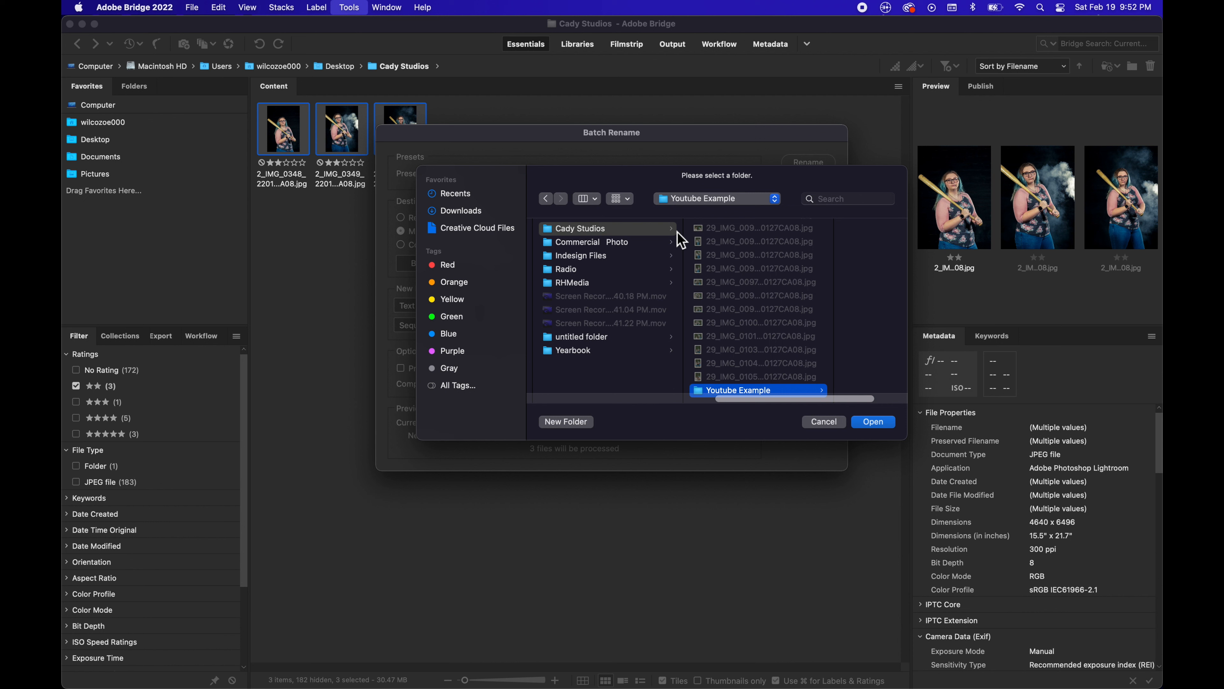
{"action": "scroll", "coordinate": [780, 247], "scroll_direction": "up", "scroll_amount": 1}
{"action": "scroll", "coordinate": [780, 247], "scroll_direction": "down", "scroll_amount": 1}
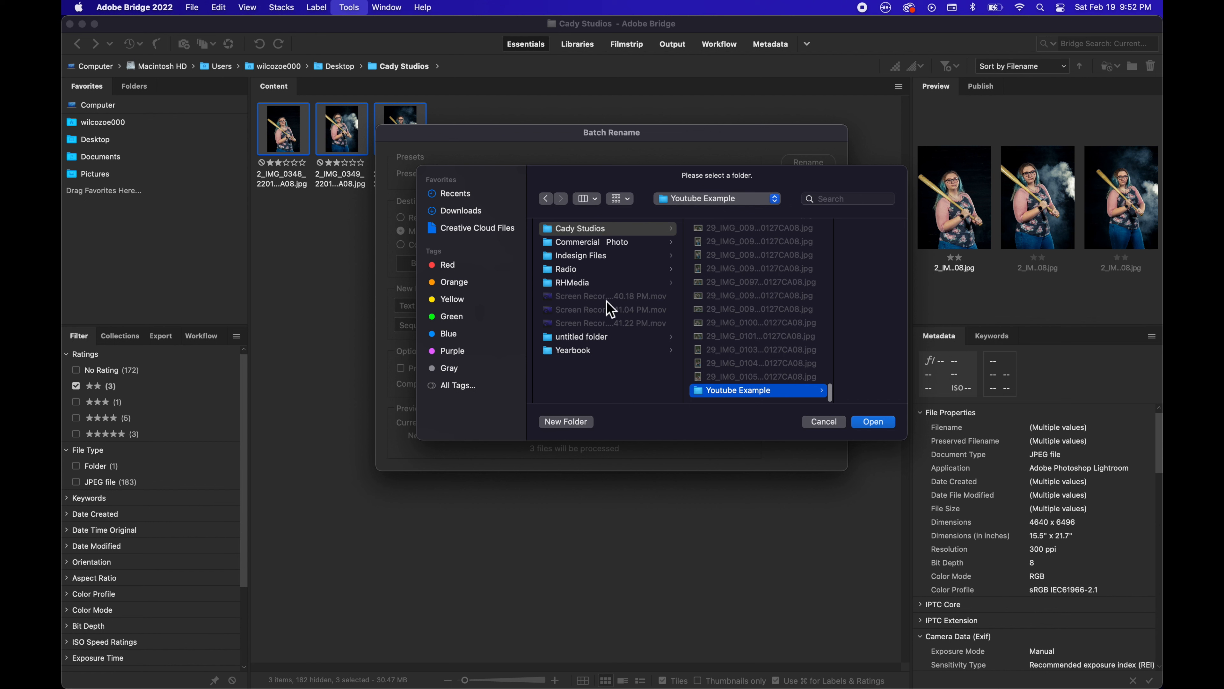
{"action": "mouse_move", "coordinate": [747, 391]}
{"action": "left_mouse_down"}
{"action": "mouse_move", "coordinate": [617, 302]}
{"action": "mouse_move", "coordinate": [621, 281]}
{"action": "mouse_move", "coordinate": [760, 398]}
{"action": "left_mouse_up"}
{"action": "left_click", "coordinate": [882, 422]}
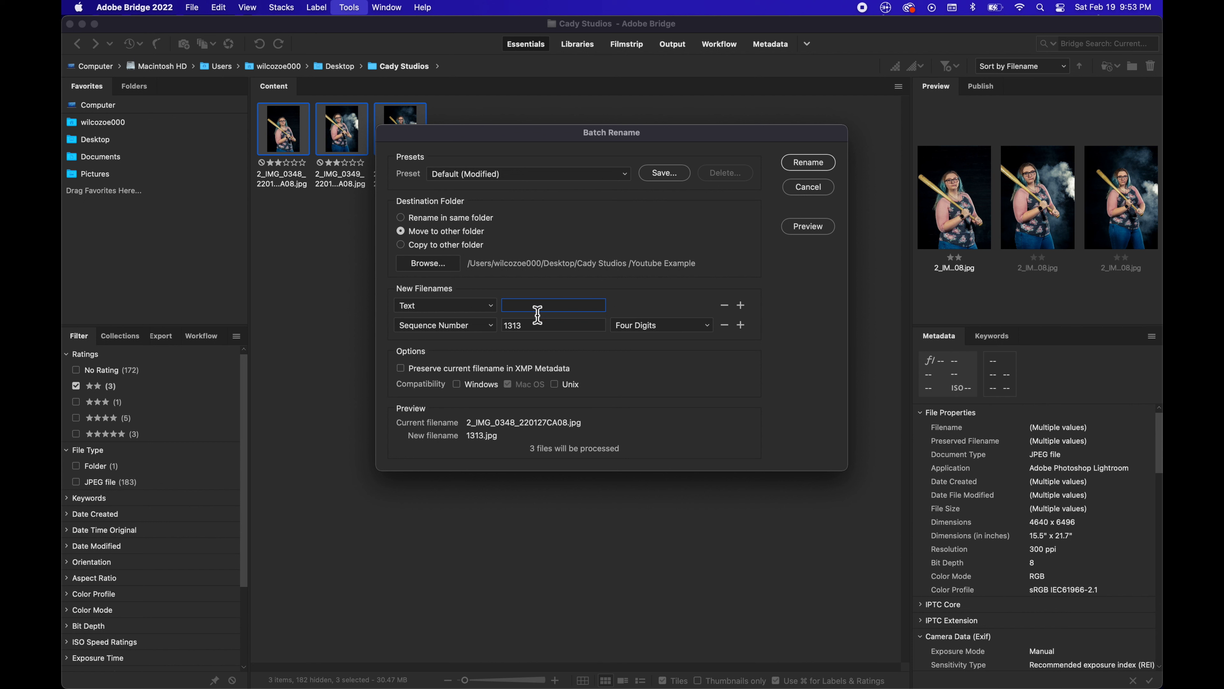
Step: Set the text portion of the new filenames to the subject's first name followed by an underscore
{"action": "left_click", "coordinate": [487, 309]}
{"action": "left_click", "coordinate": [486, 305]}
{"action": "type", "text": "Zoe"}
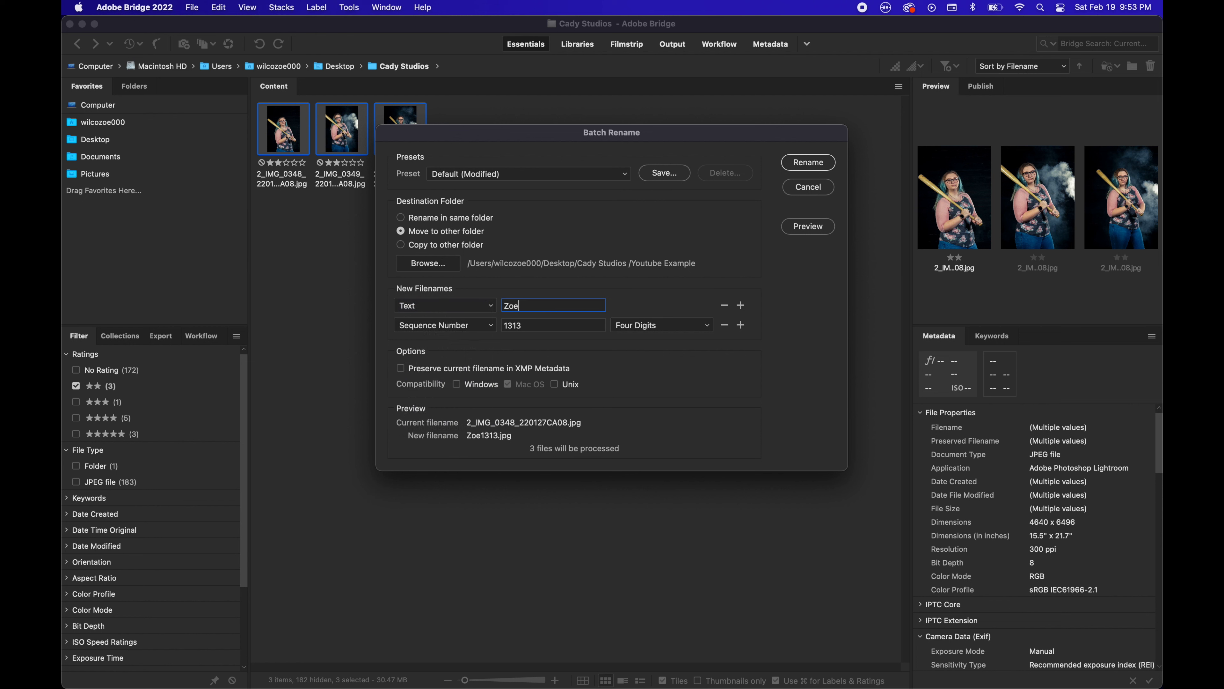
{"action": "type", "text": "y_"}
Step: Start the filename sequence number at 1 and format it with two digits
{"action": "left_click", "coordinate": [526, 332]}
{"action": "left_click_drag", "start_coordinate": [526, 332], "coordinate": [499, 336]}
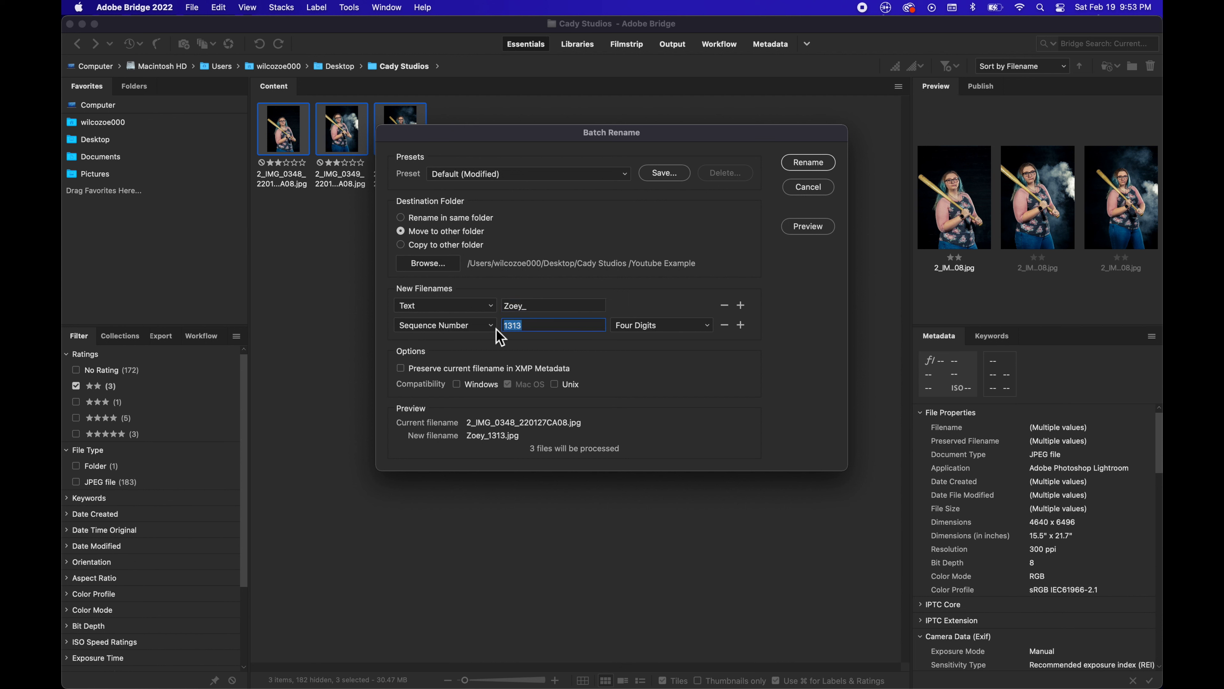
{"action": "key", "text": "BackSpace"}
{"action": "type", "text": "1"}
{"action": "left_click", "coordinate": [648, 325]}
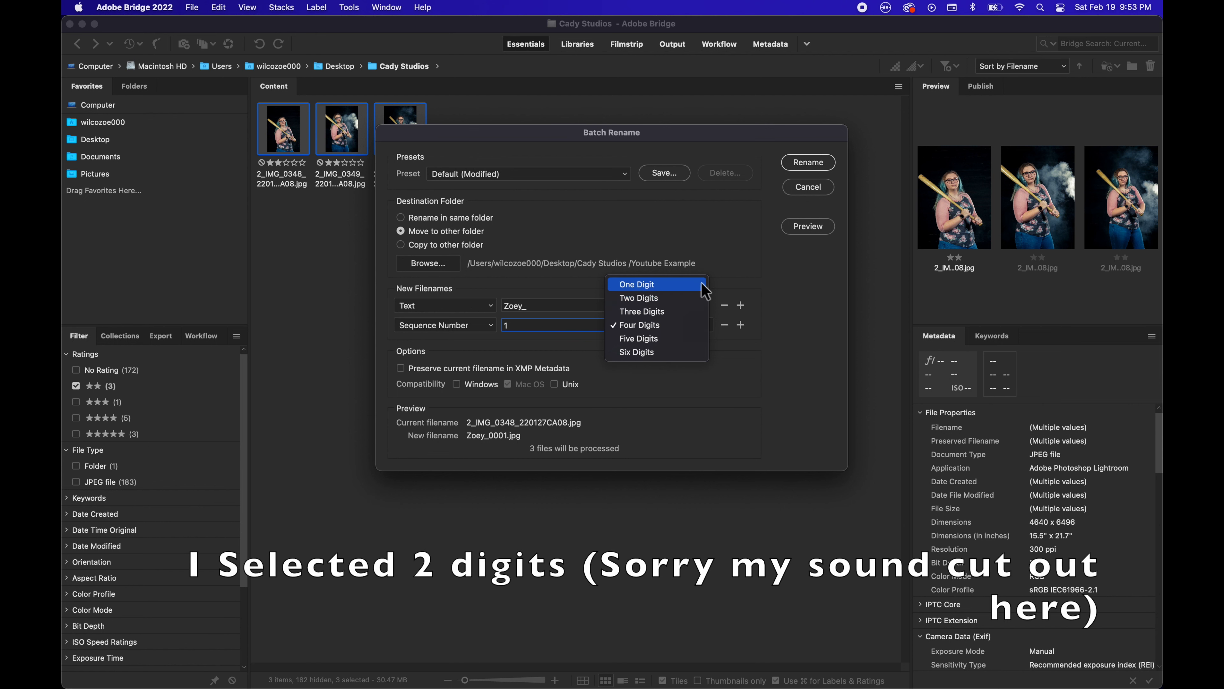
{"action": "left_click", "coordinate": [697, 299]}
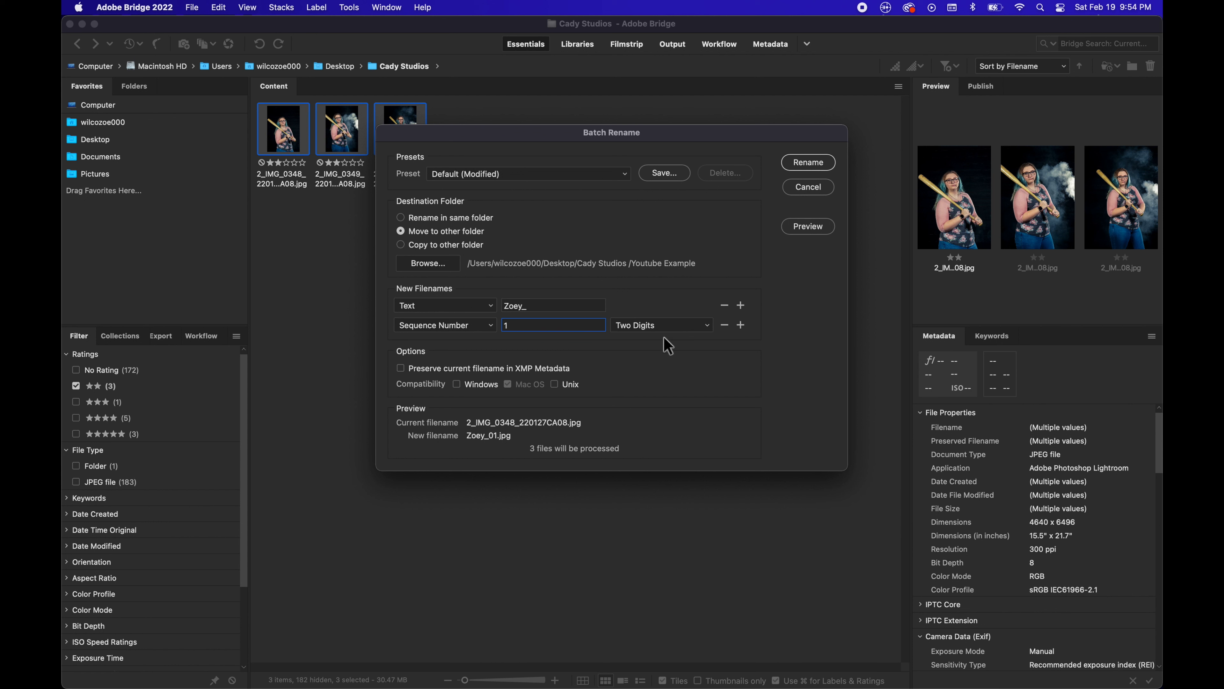
Step: Add an extra filename component after the sequence number, review its available types, and remove it again
{"action": "left_click", "coordinate": [743, 326]}
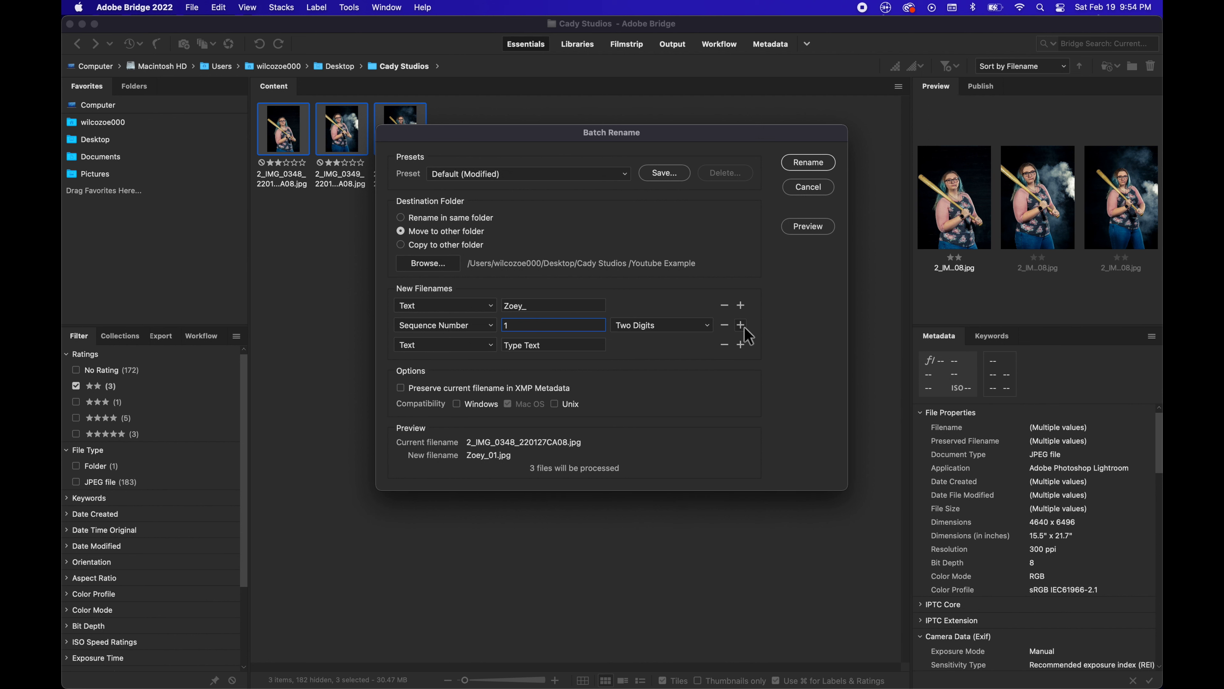
{"action": "left_click", "coordinate": [488, 344]}
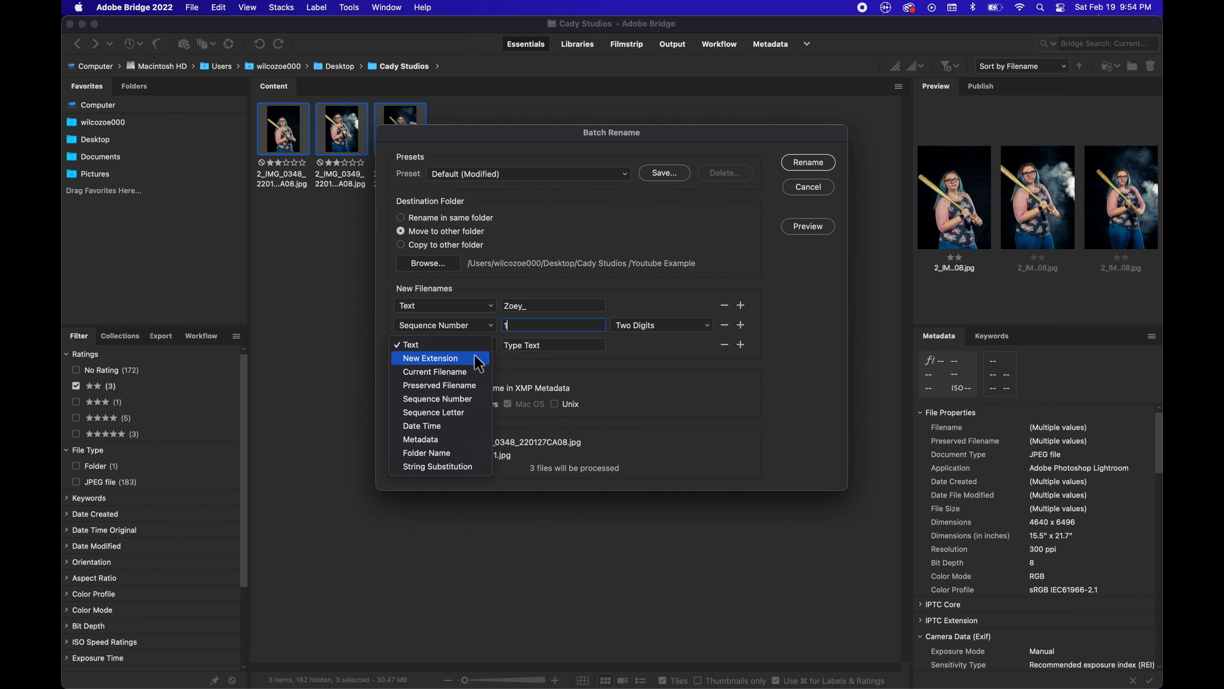
{"action": "left_click", "coordinate": [699, 370]}
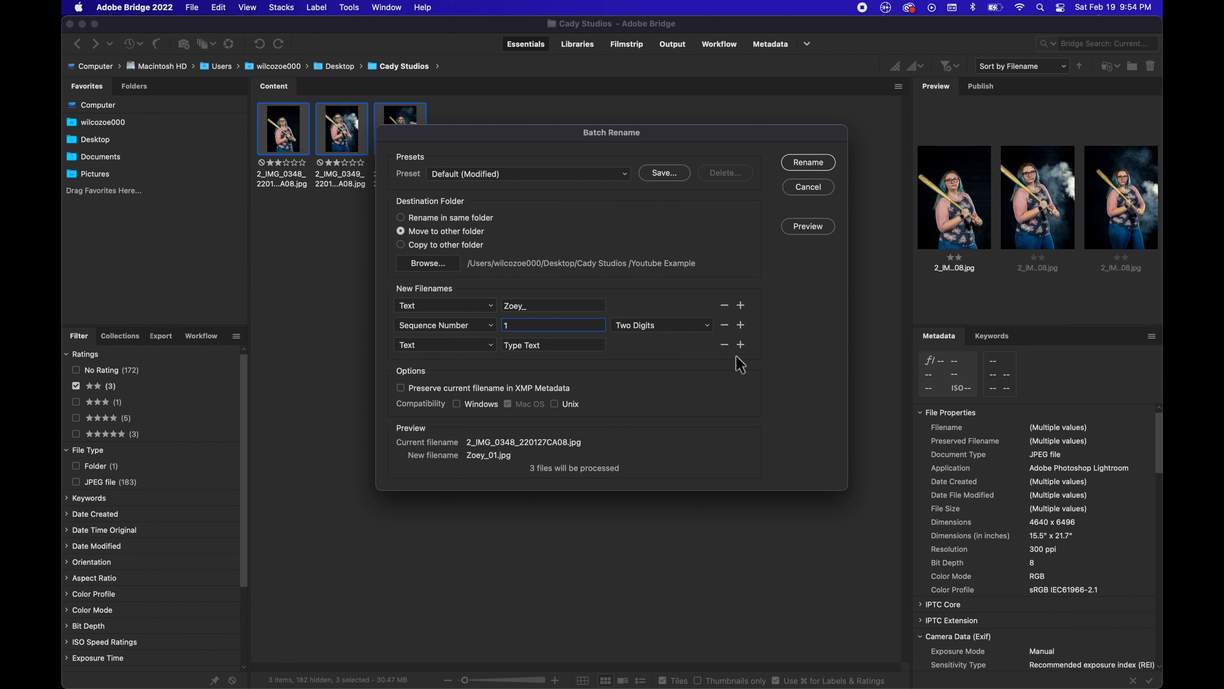
{"action": "left_click", "coordinate": [724, 345]}
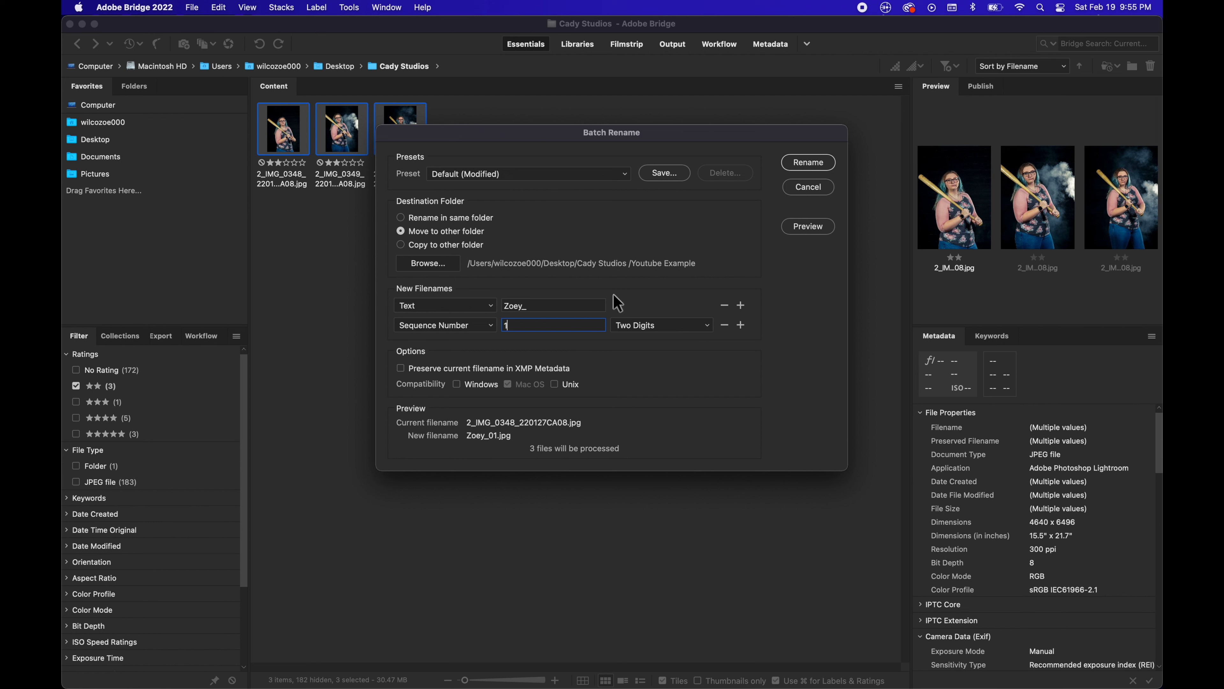
Step: Run the batch rename on the selected photos and minimize the Bridge window
{"action": "left_click", "coordinate": [823, 161]}
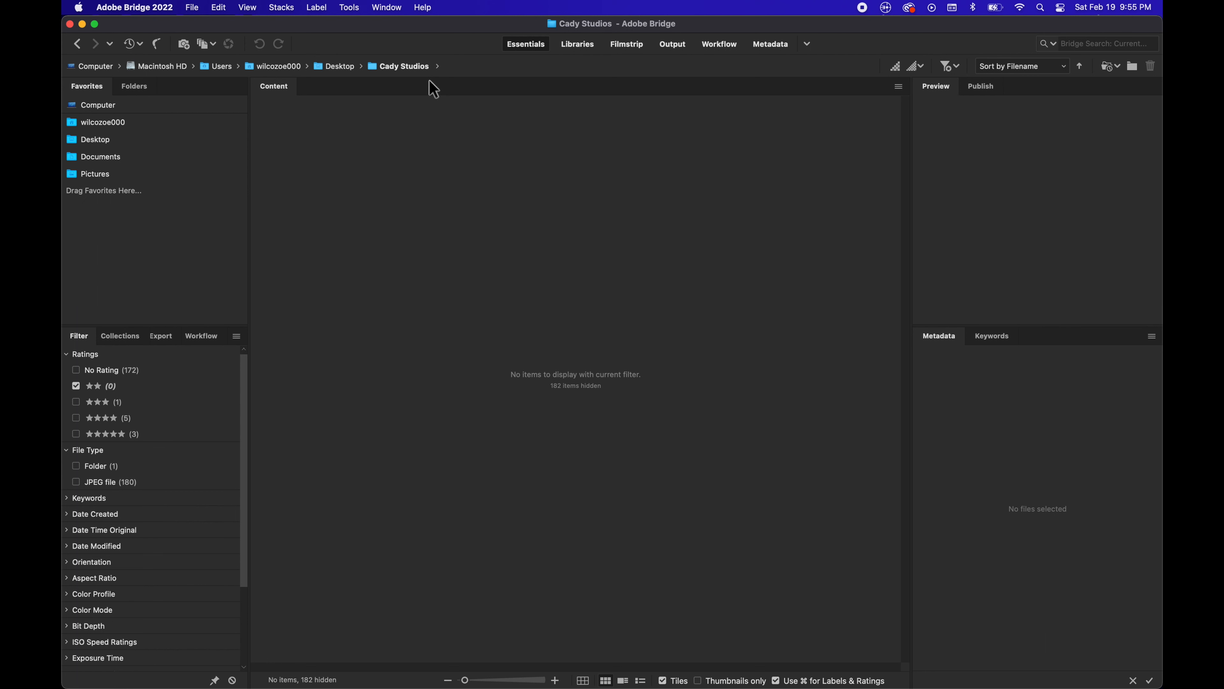
{"action": "left_click", "coordinate": [83, 24]}
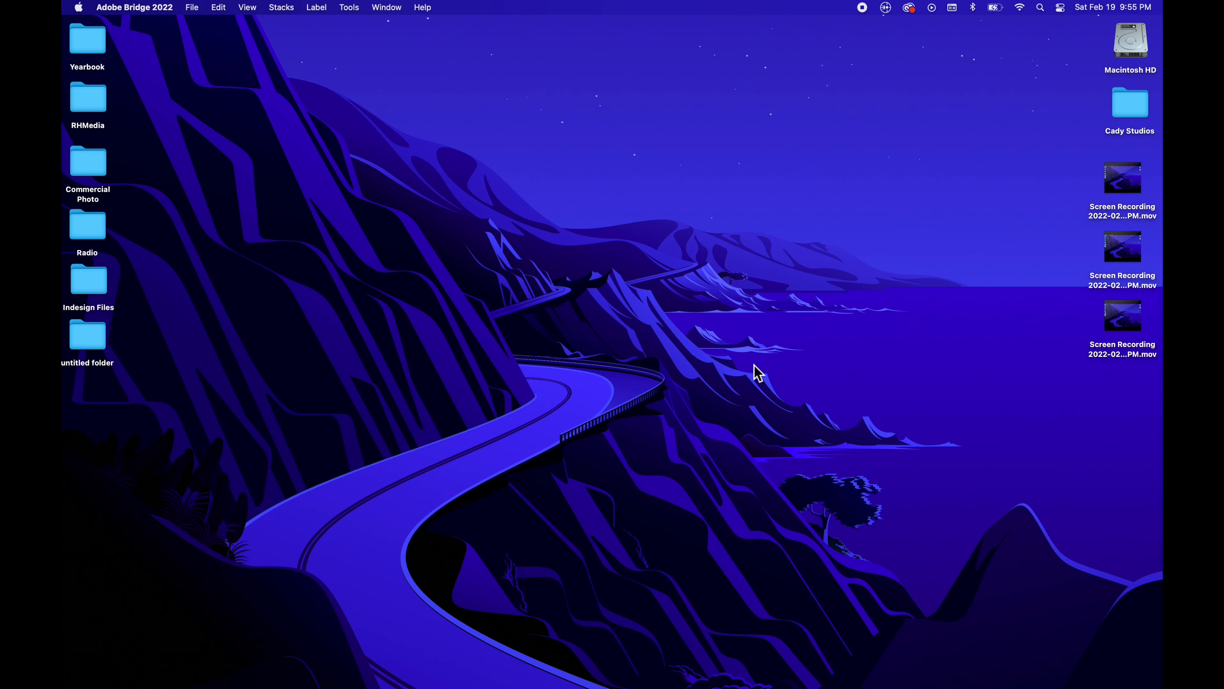
Step: Switch to Finder and open the Youtube Example folder inside the Cady Studios folder on the desktop
{"action": "left_click", "coordinate": [1141, 110]}
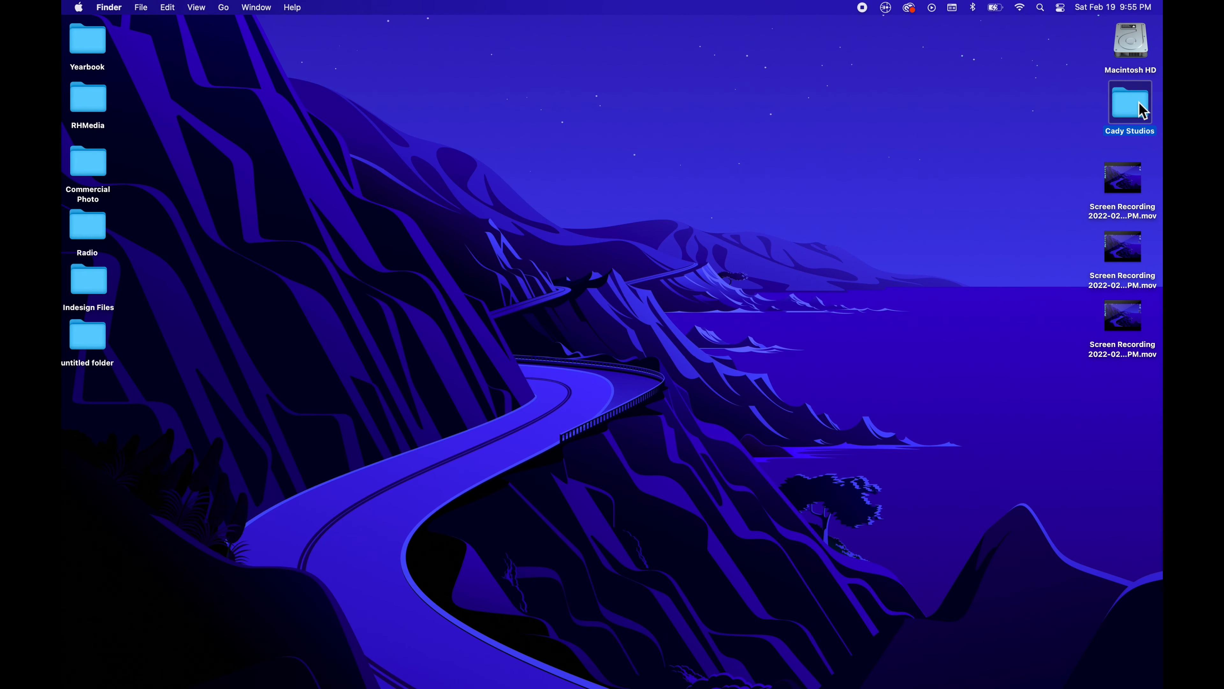
{"action": "double_click", "coordinate": [1142, 110]}
{"action": "scroll", "coordinate": [939, 273], "scroll_direction": "down", "scroll_amount": 5}
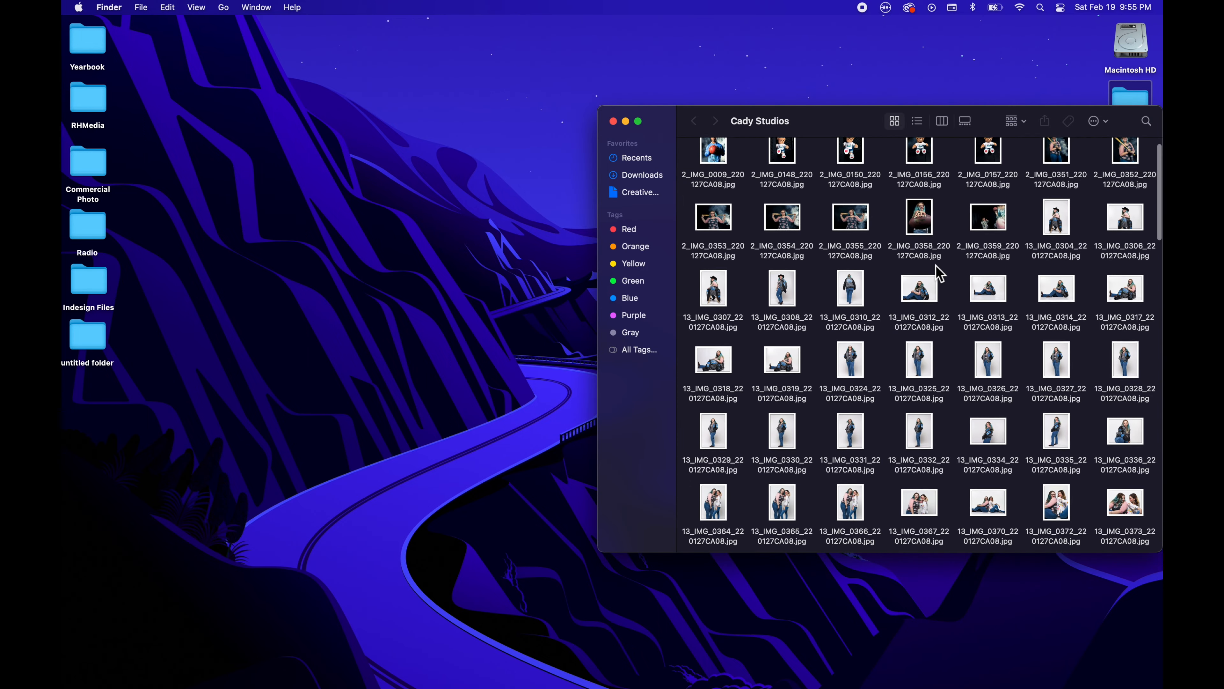
{"action": "scroll", "coordinate": [938, 273], "scroll_direction": "down", "scroll_amount": 10}
{"action": "left_click", "coordinate": [1067, 514]}
{"action": "double_click", "coordinate": [1067, 513]}
Step: Check the renamed photos by selecting them all in the Youtube Example folder, and clear the selection
{"action": "left_click_drag", "start_coordinate": [979, 312], "coordinate": [708, 147]}
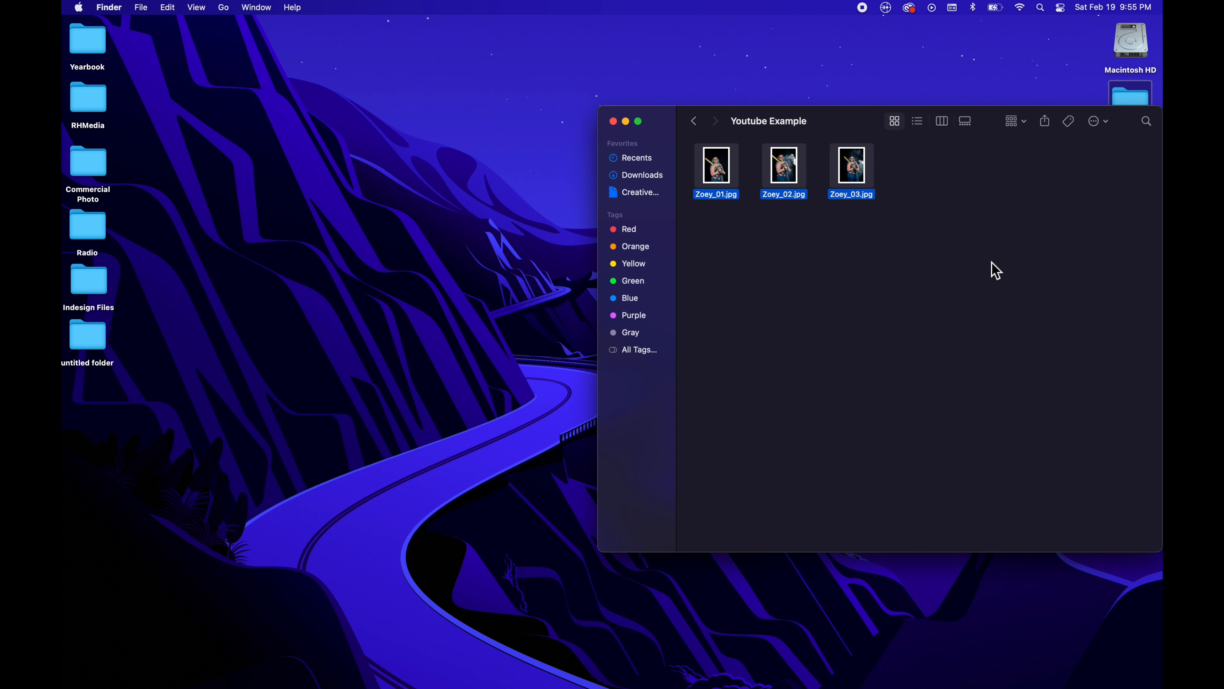
{"action": "left_click_drag", "start_coordinate": [825, 128], "coordinate": [399, 75]}
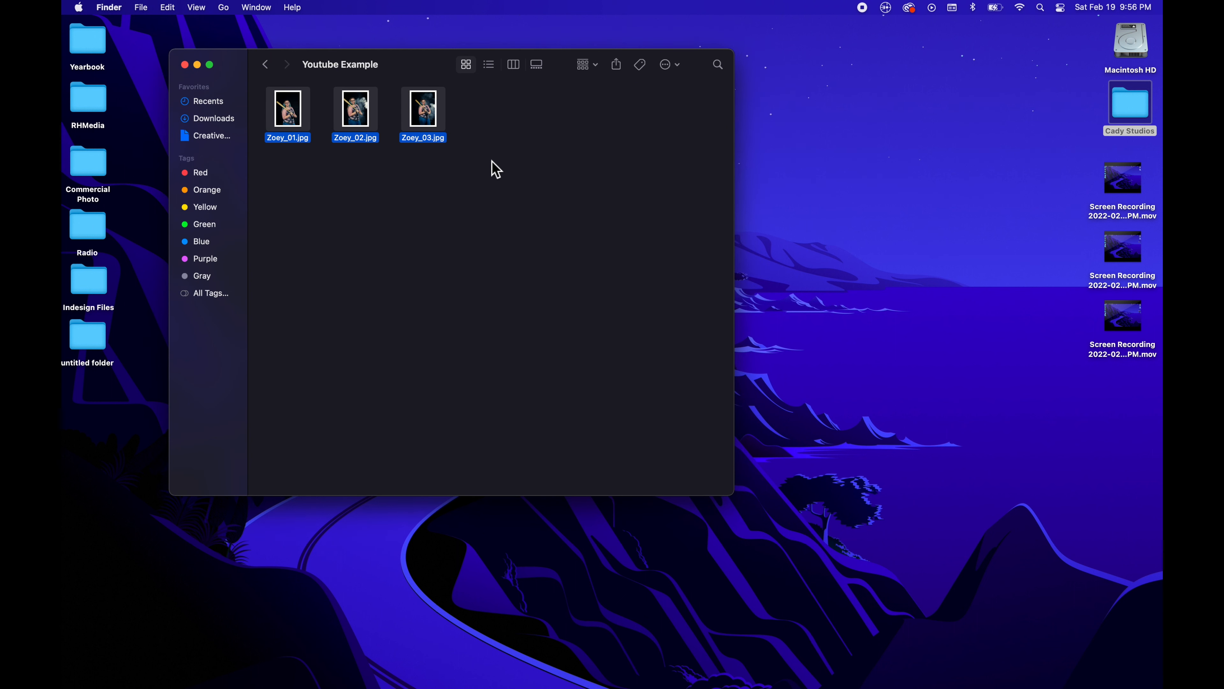
{"action": "left_click", "coordinate": [496, 169]}
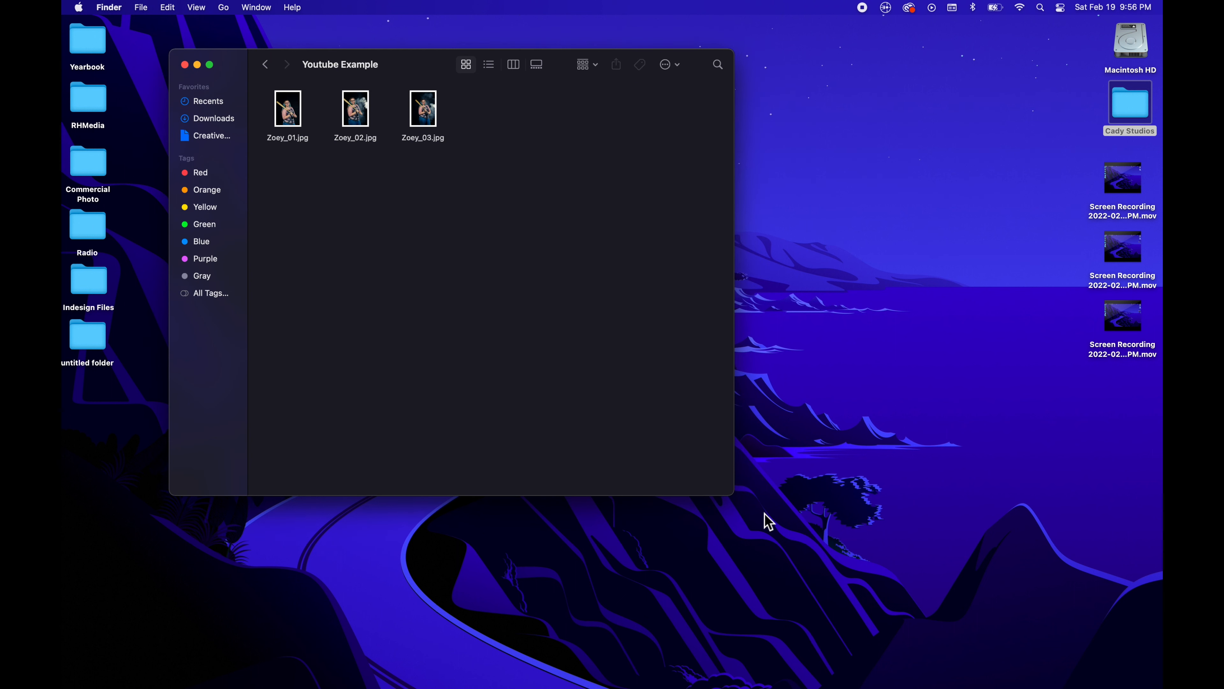
{"action": "mouse_move", "coordinate": [911, 685]}
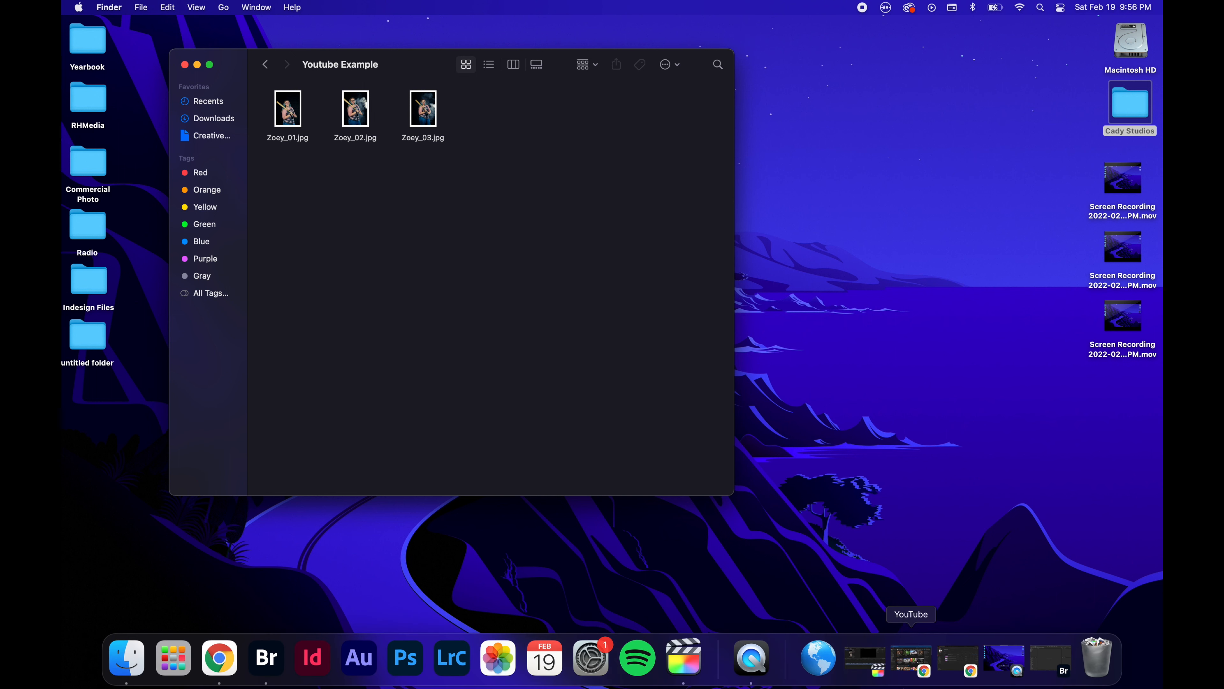